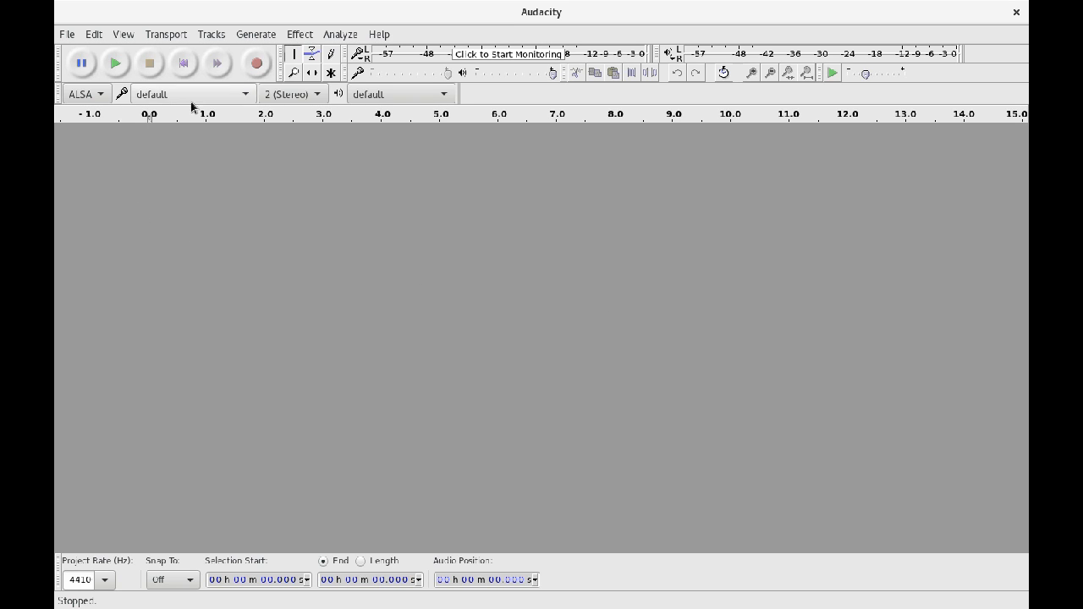
Record a short test clip of about 7.6 seconds, check its playback and remove the track
click(257, 63)
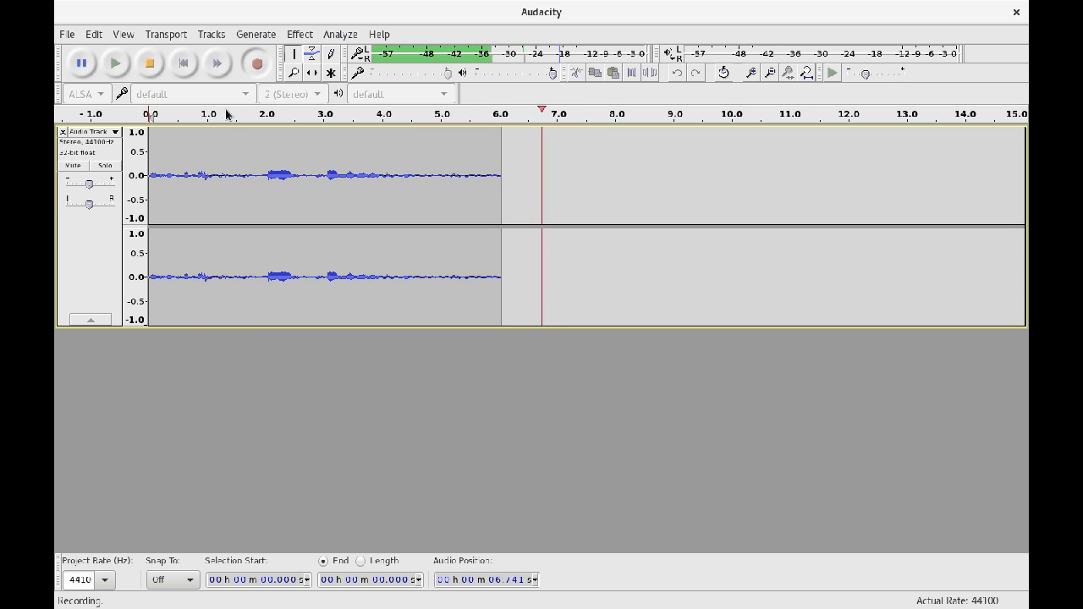
click(149, 63)
click(123, 74)
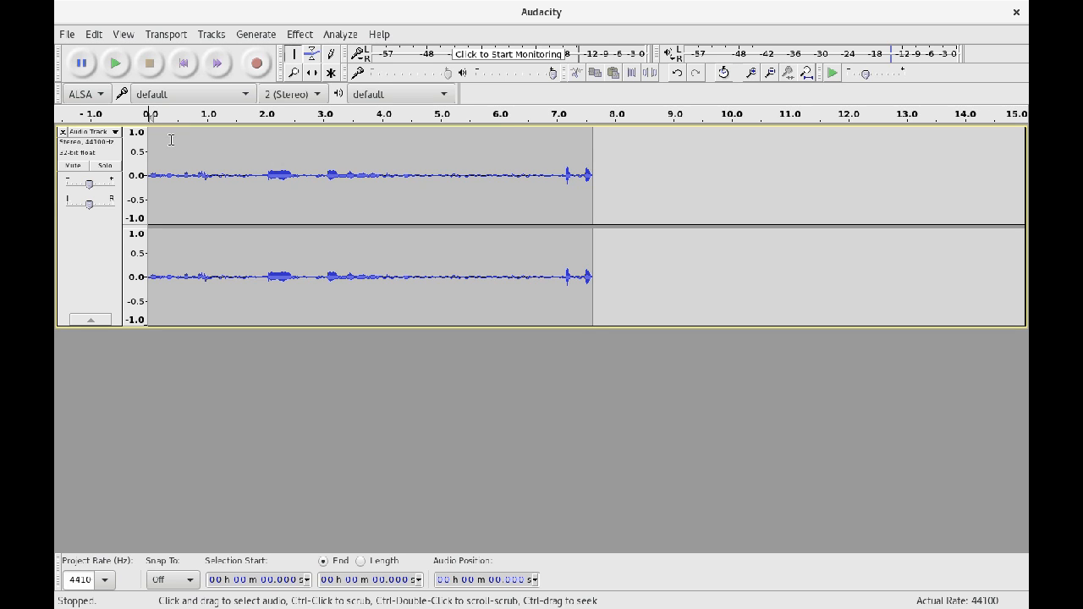
click(60, 133)
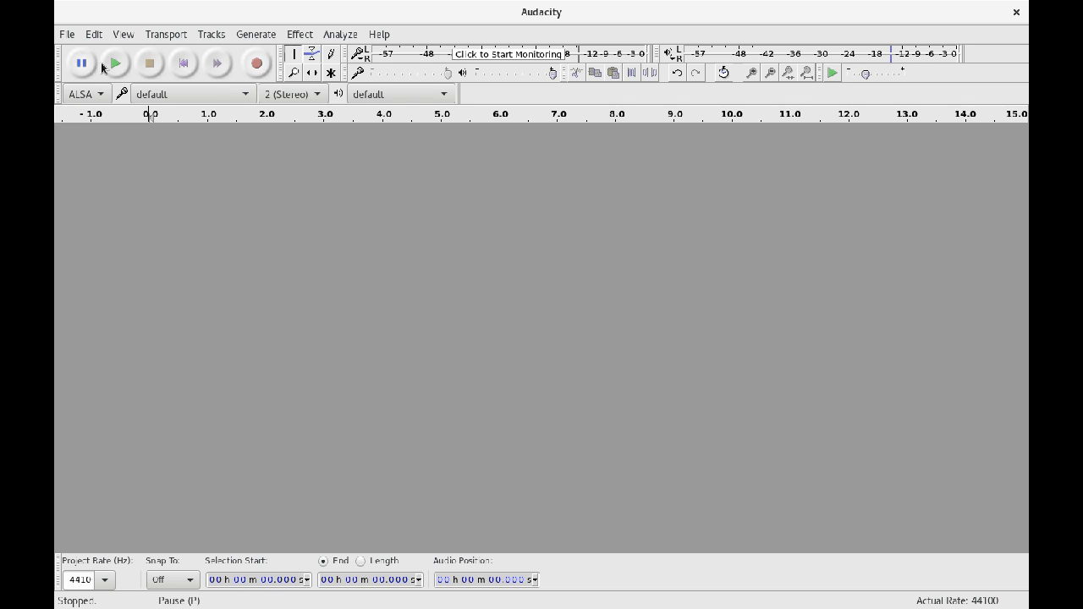
Record a new stereo voice track about 20.8 seconds long
click(259, 72)
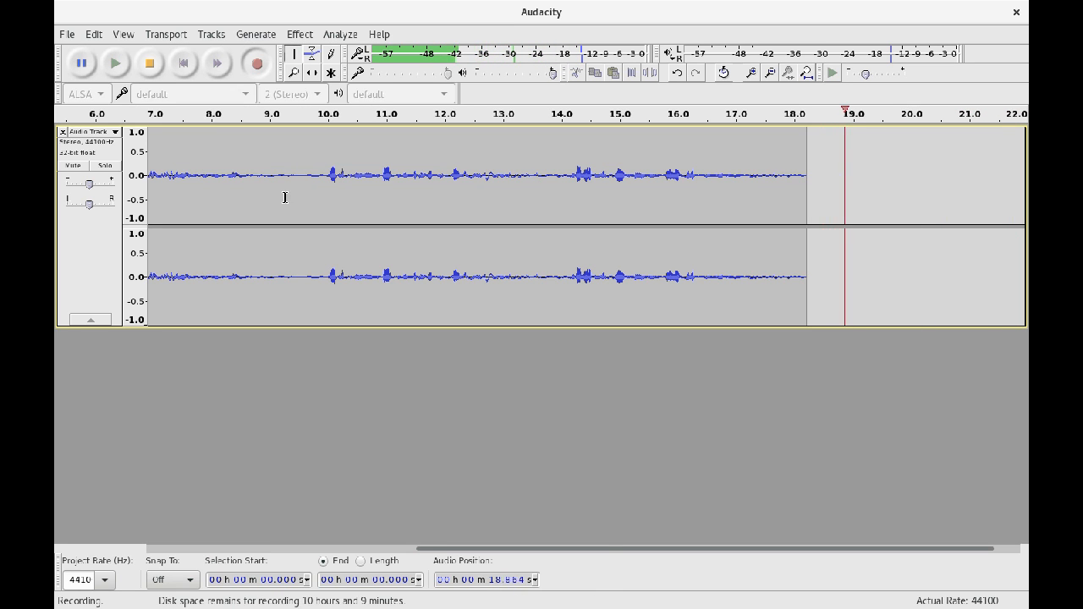
click(149, 63)
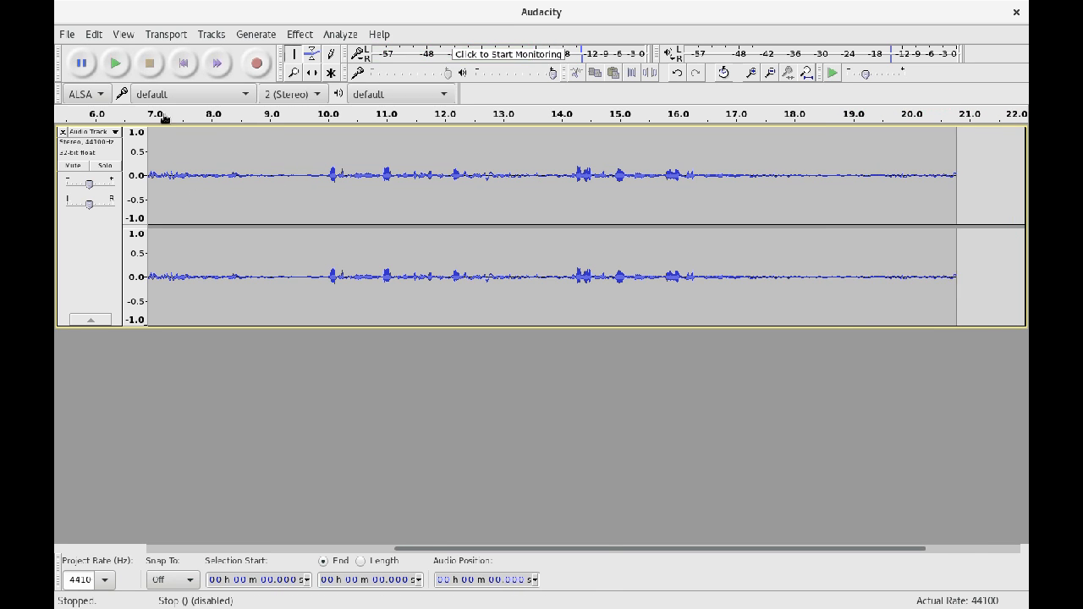
Capture a noise profile for Noise Reduction from the speech-free first 3.1 seconds of the recording
drag(457, 549, 212, 549)
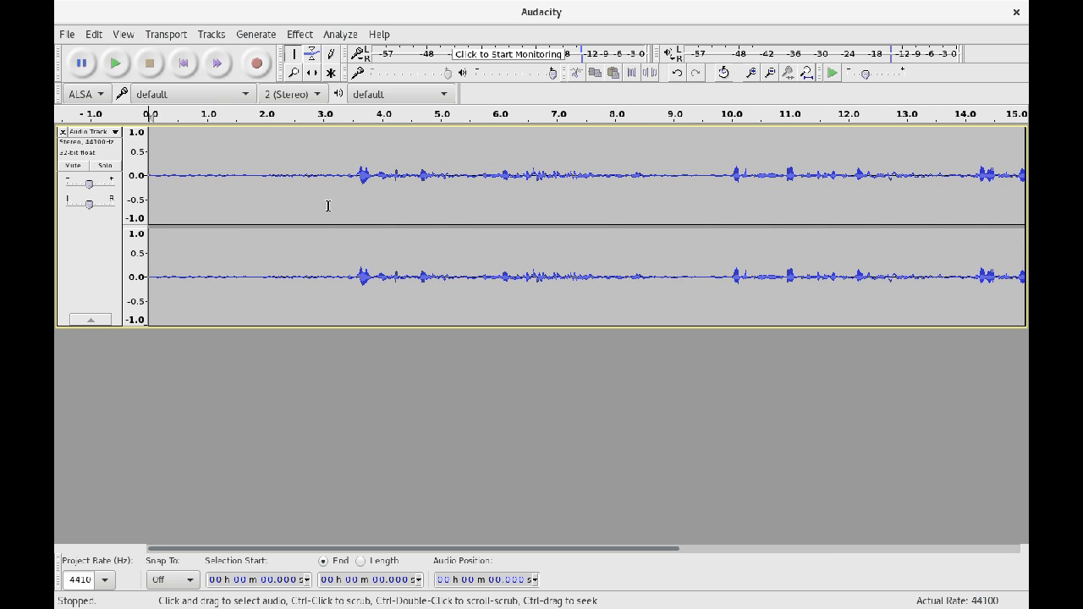
click(342, 183)
drag(332, 181, 145, 181)
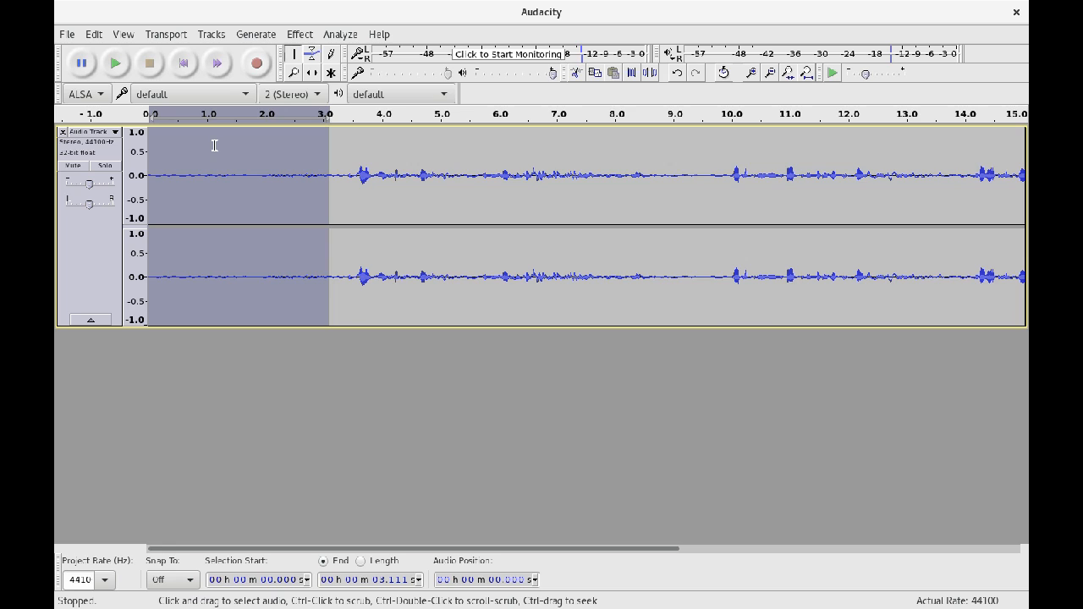
click(265, 36)
mouse_move(304, 38)
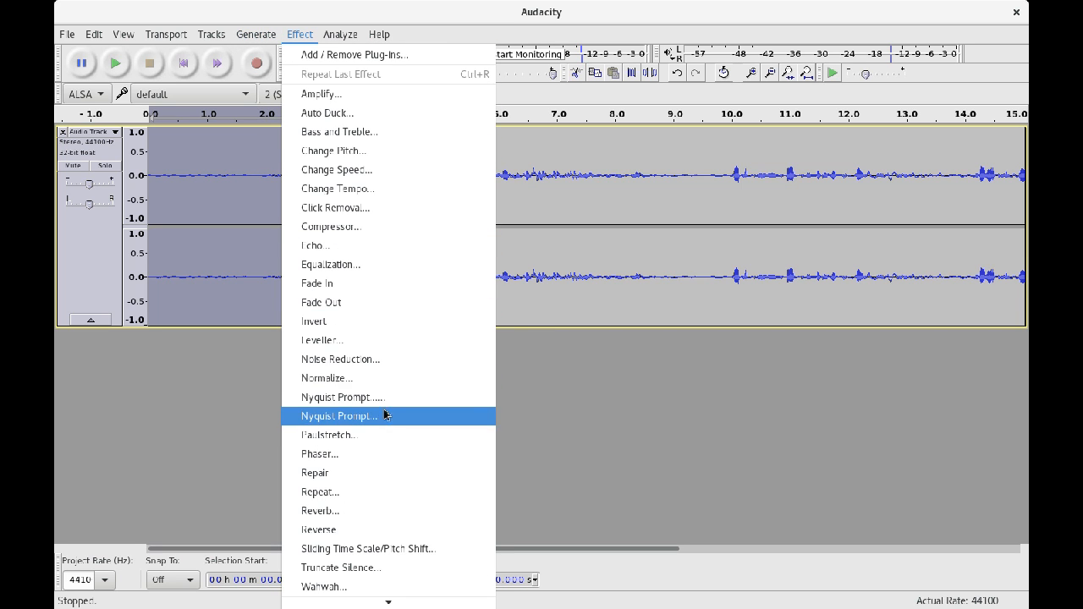
click(380, 360)
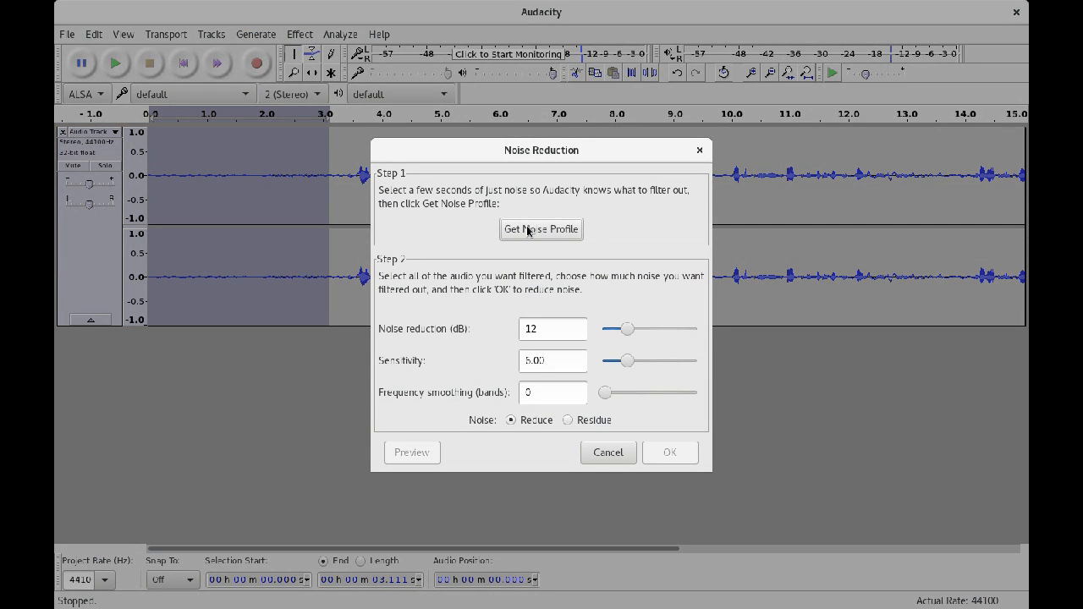
click(527, 231)
Apply Noise Reduction to the whole track using the captured noise profile
click(84, 254)
click(253, 36)
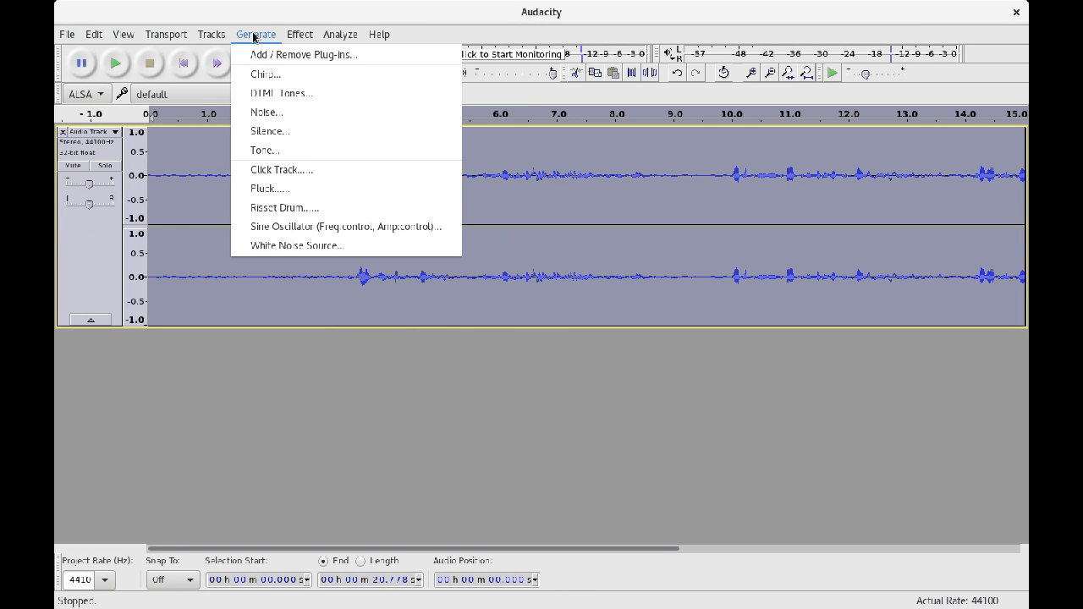
click(313, 74)
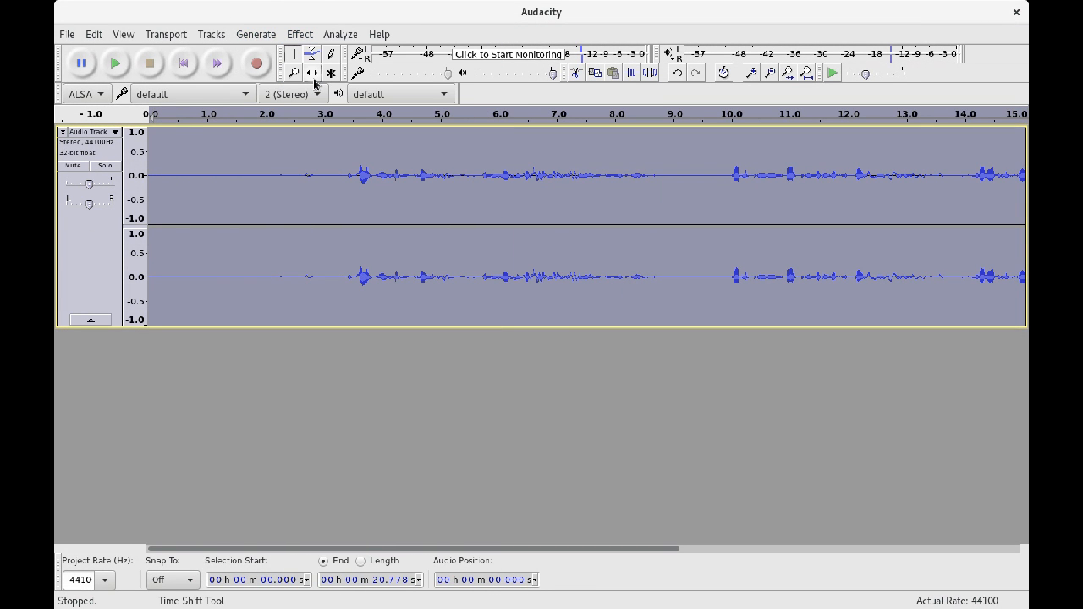
Apply Vocal Reduction and Isolation to the whole track with Isolate Vocals, strength 1.00, low cut 120 Hz and high cut 9000 Hz
click(379, 192)
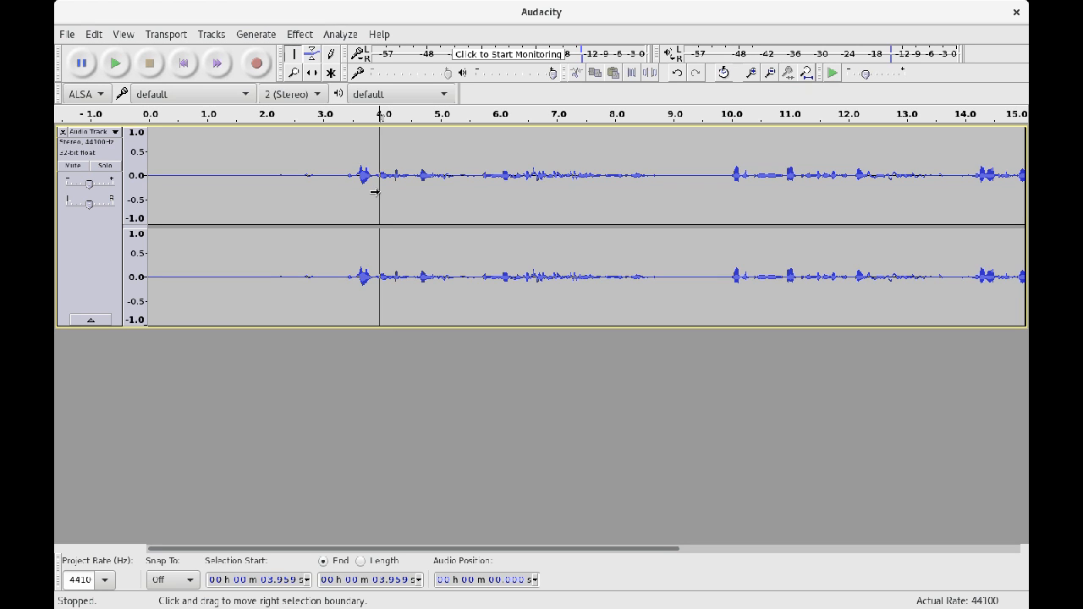
click(95, 247)
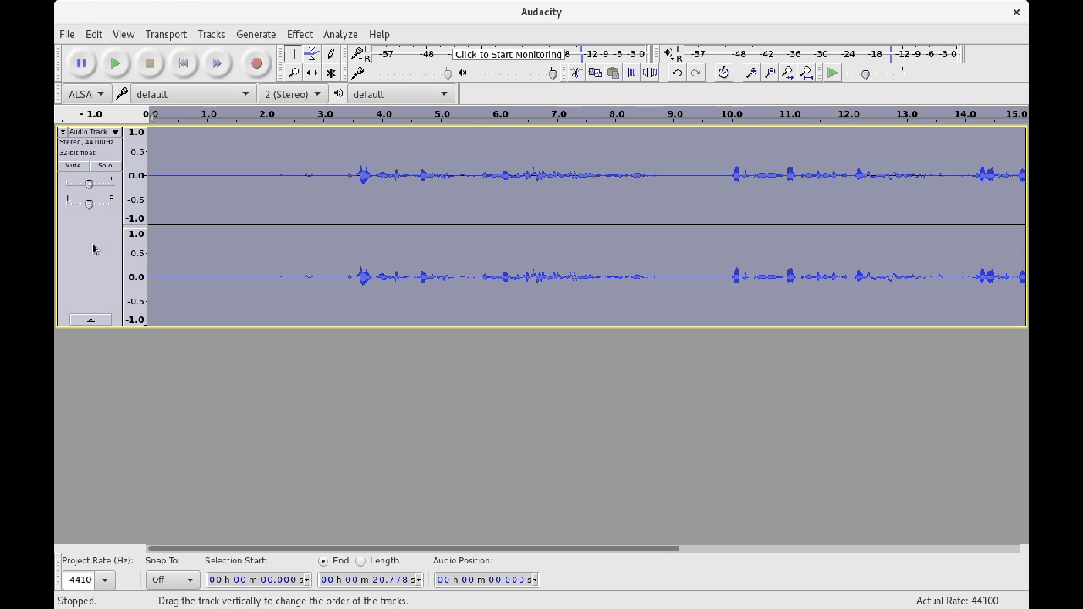
click(297, 36)
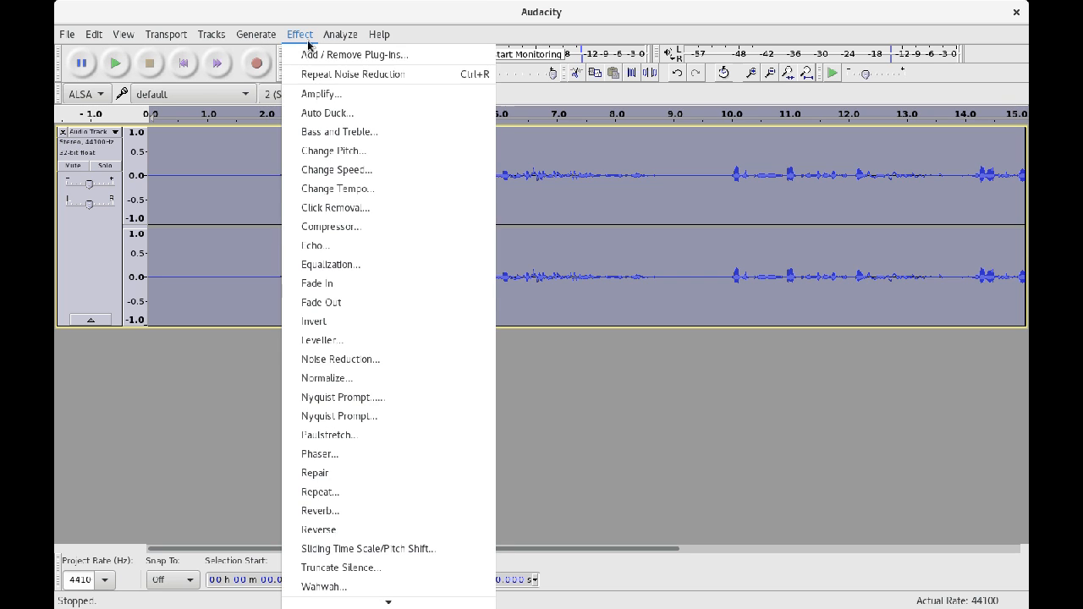
mouse_move(378, 601)
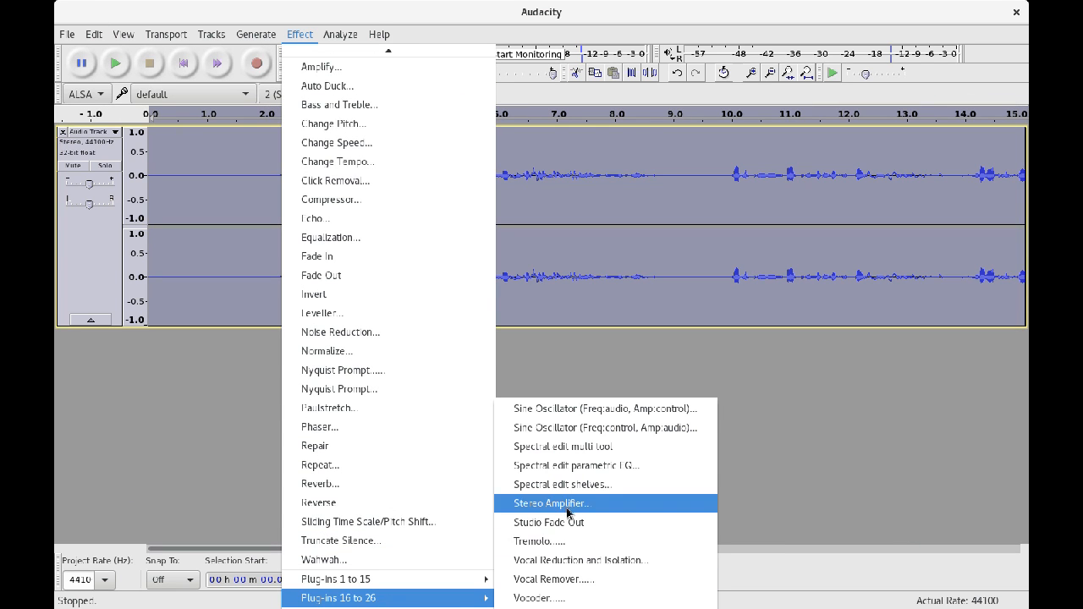
click(605, 562)
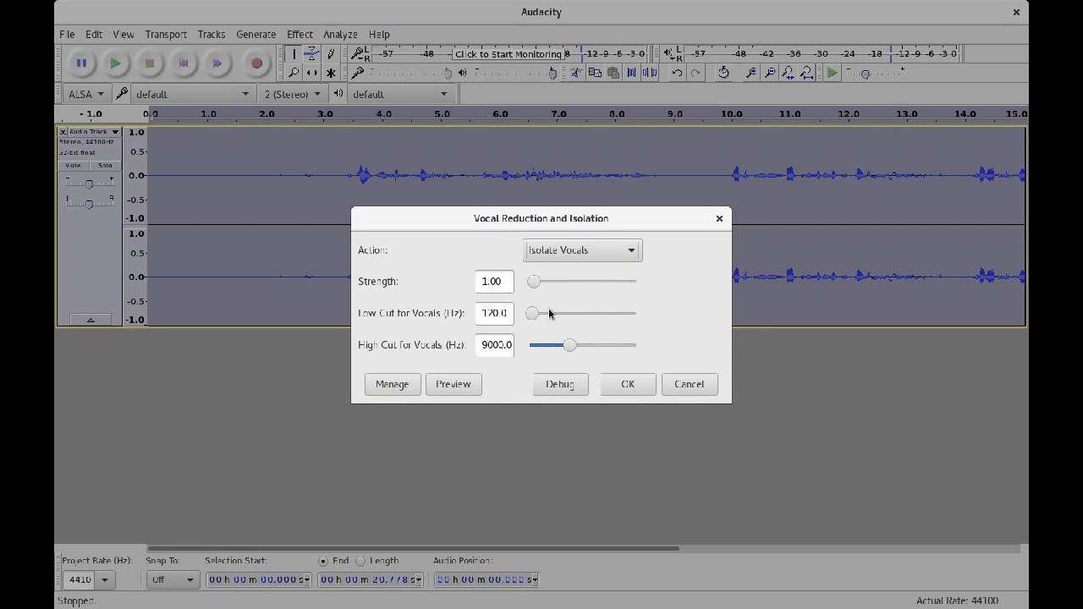
click(557, 254)
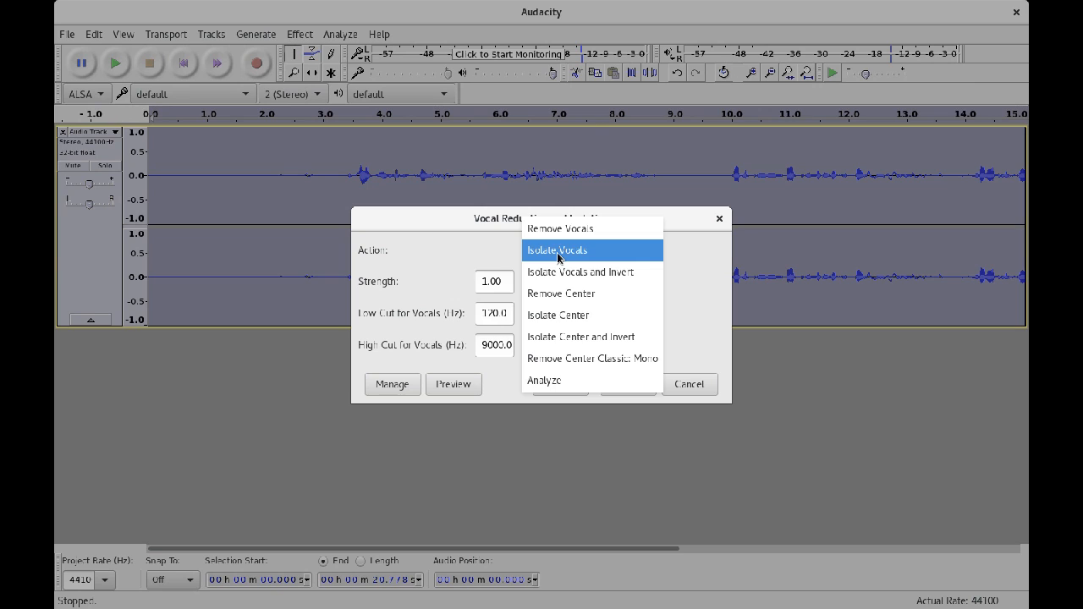
click(558, 252)
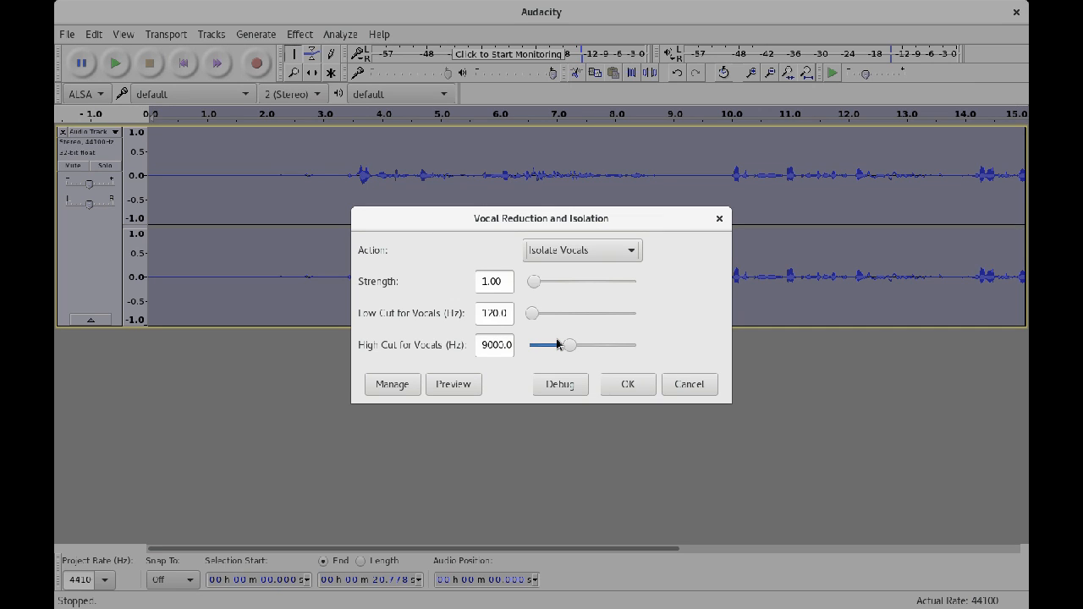
click(624, 386)
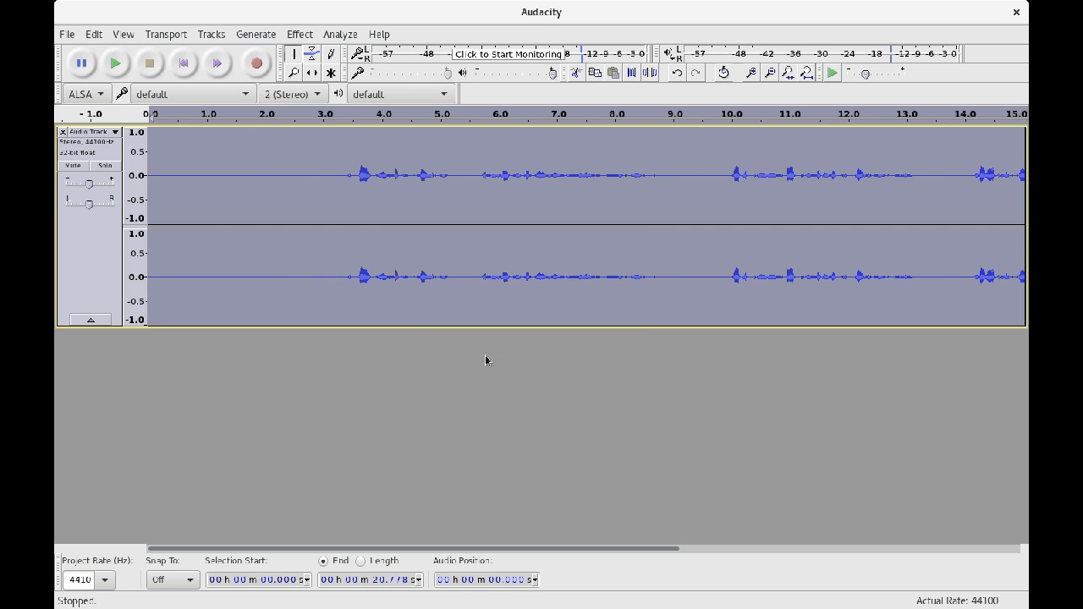
click(352, 272)
drag(348, 272, 359, 270)
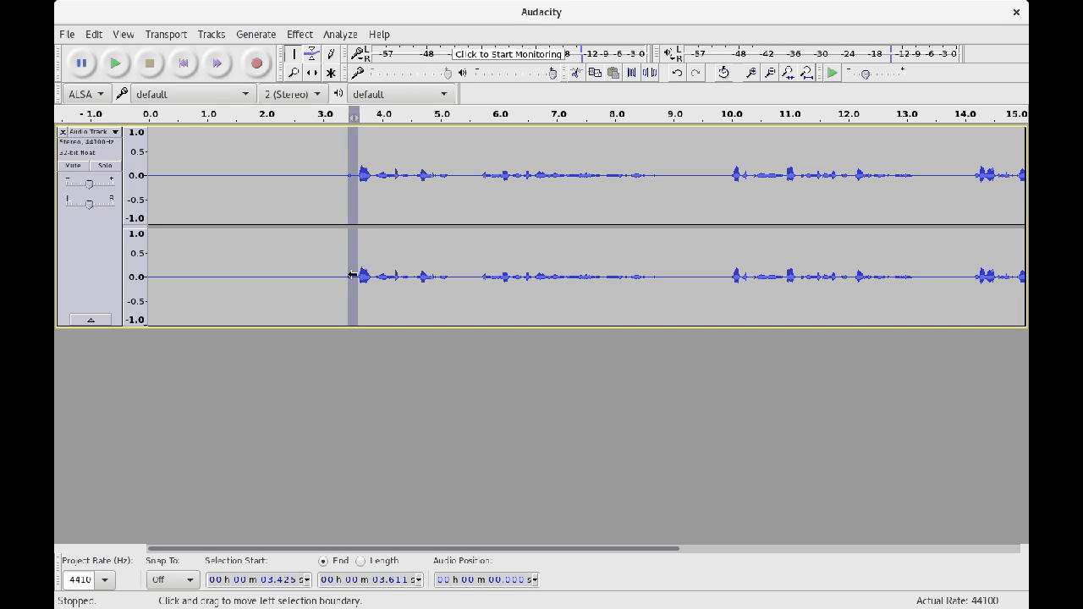
drag(379, 187, 372, 183)
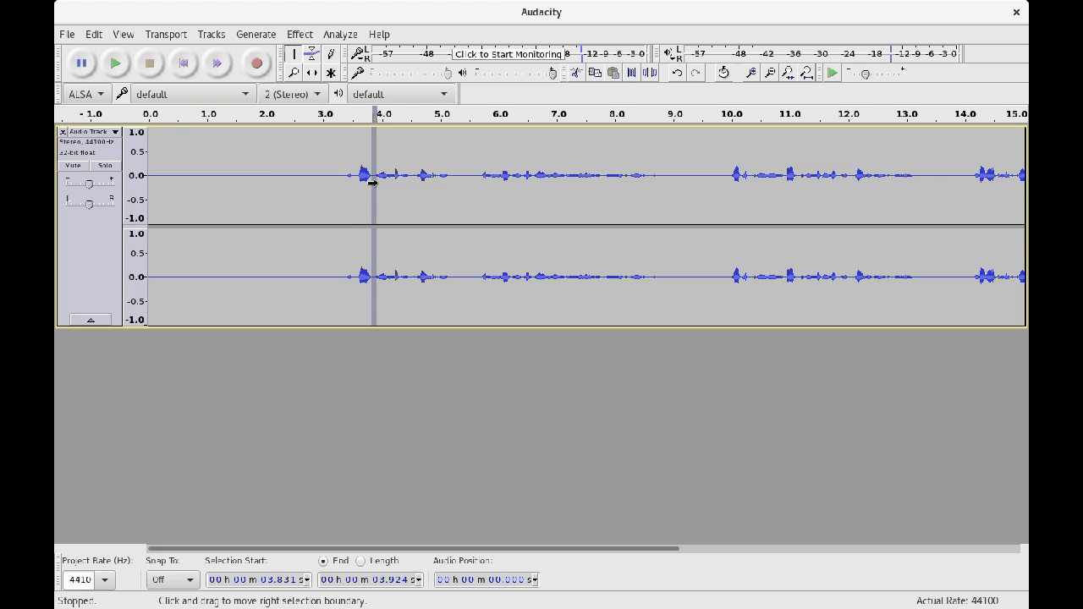
Amplify the whole track by 13.408 dB to a new peak amplitude of 0.0 dB, without allowing clipping
click(102, 265)
click(240, 37)
mouse_move(282, 39)
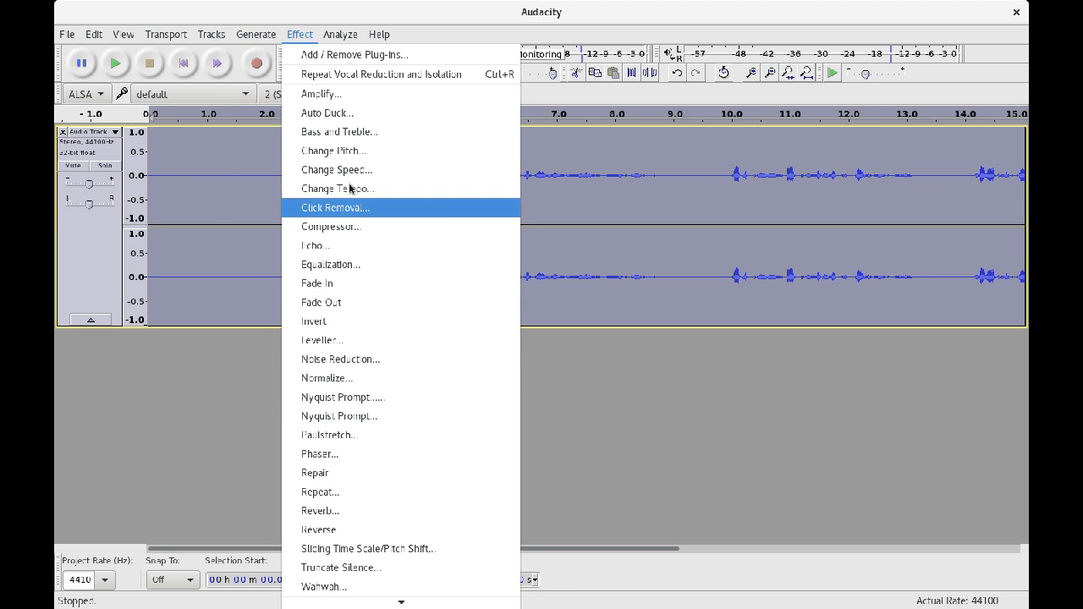
click(353, 103)
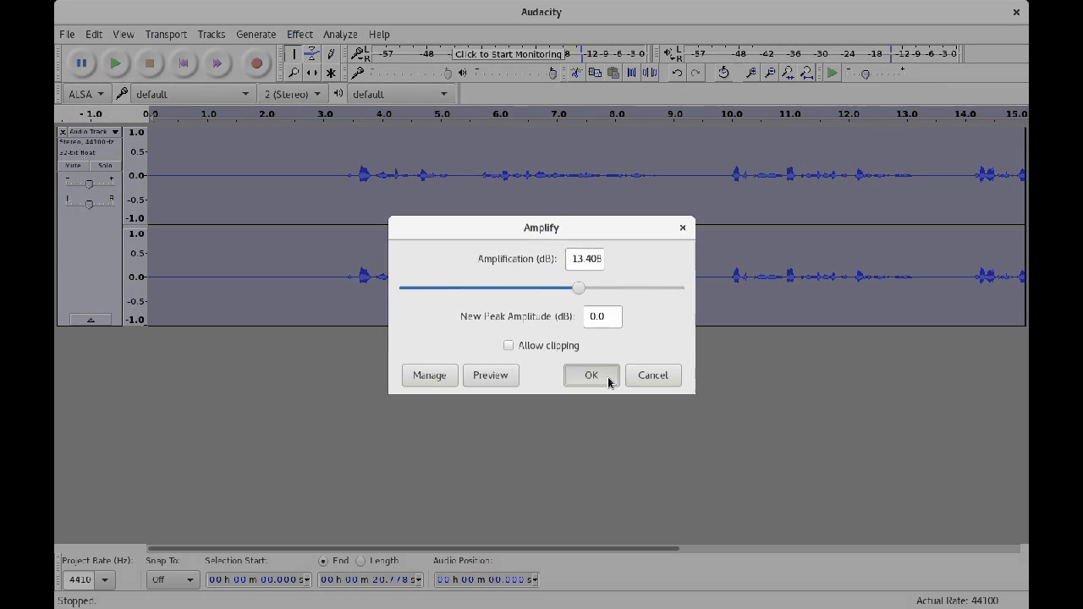
click(609, 378)
Play back the whole processed track to hear the effects, and stop playback
click(225, 169)
click(106, 250)
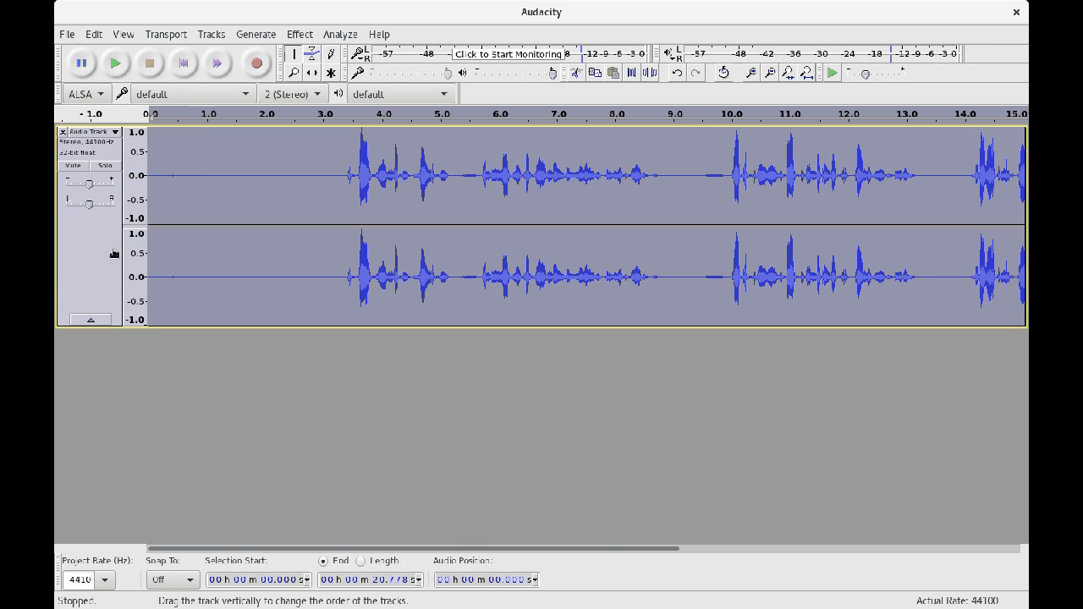
click(116, 64)
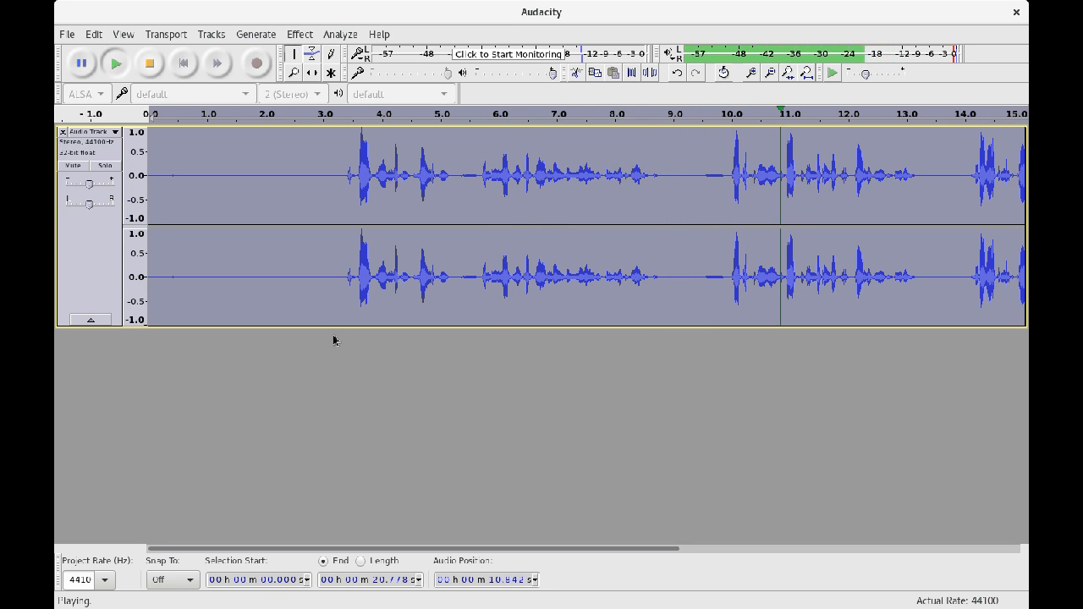
click(154, 66)
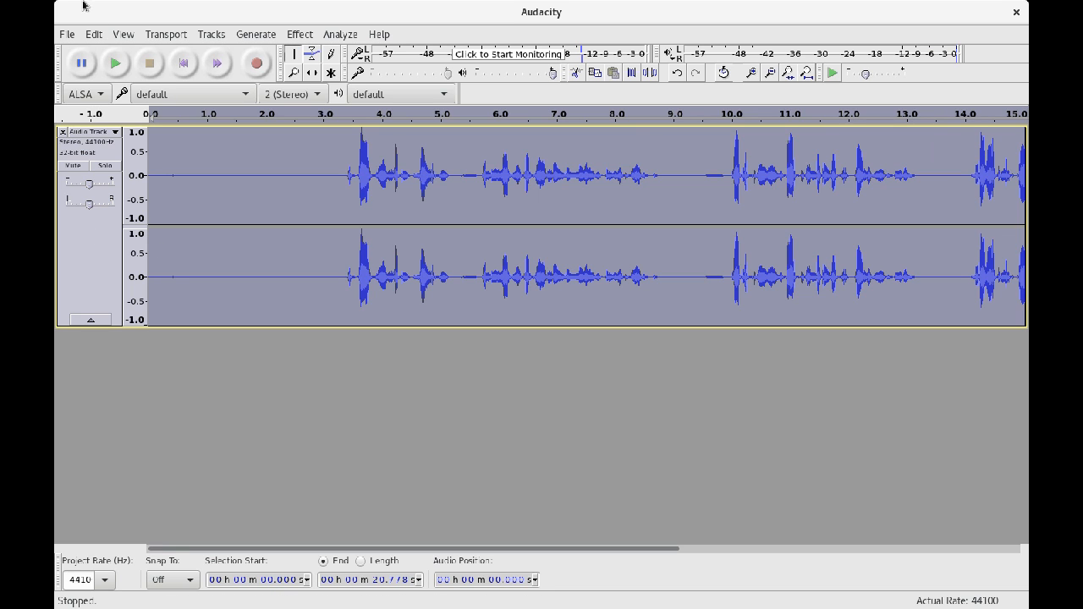
Undo the Amplify, Vocal Reduction and Isolation, and Noise Reduction effects, keeping the recording itself
click(72, 34)
click(100, 35)
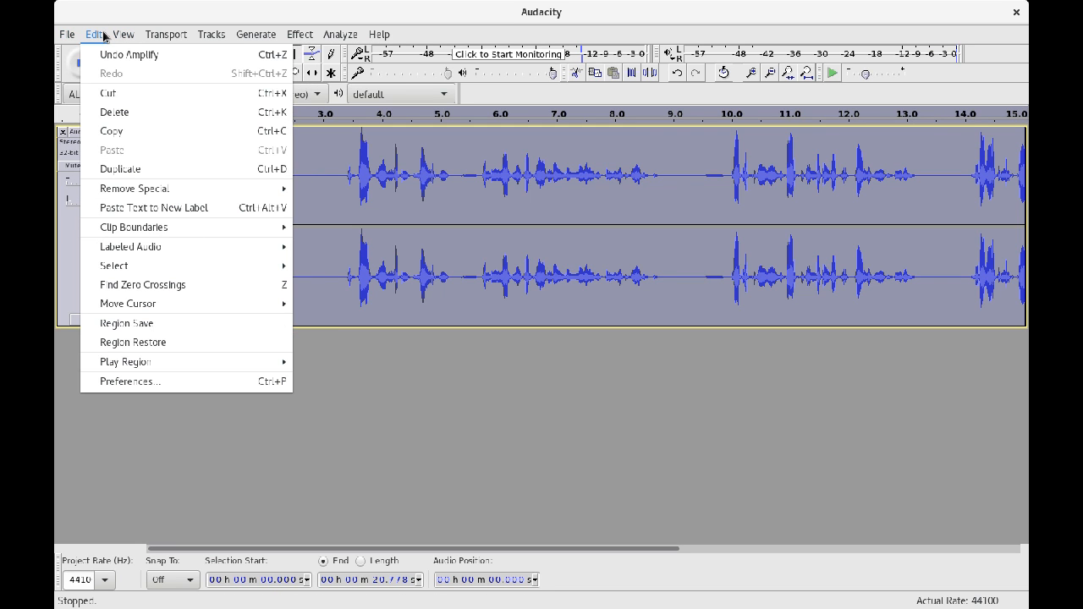
click(100, 55)
click(94, 35)
click(99, 55)
click(94, 34)
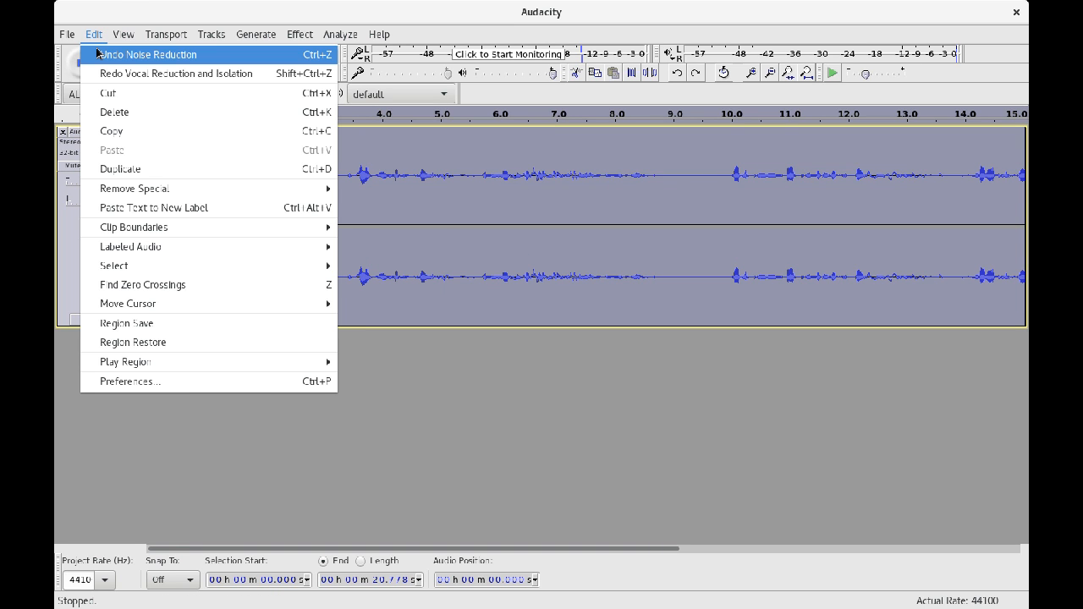
click(100, 55)
click(94, 34)
click(100, 55)
click(96, 39)
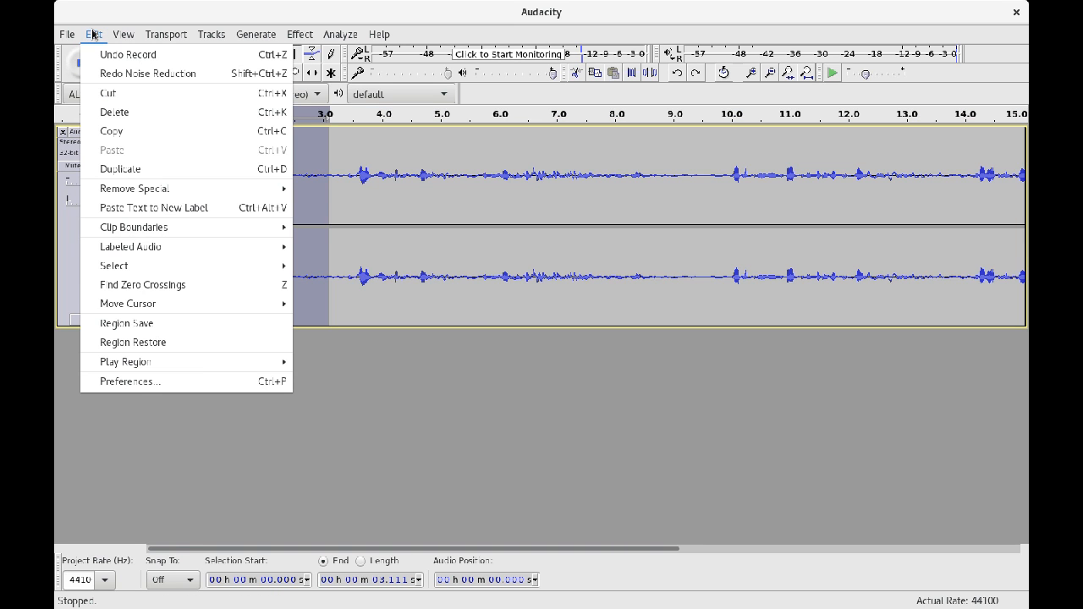
click(489, 255)
Select the entire track and play back the original unprocessed recording for comparison
click(172, 173)
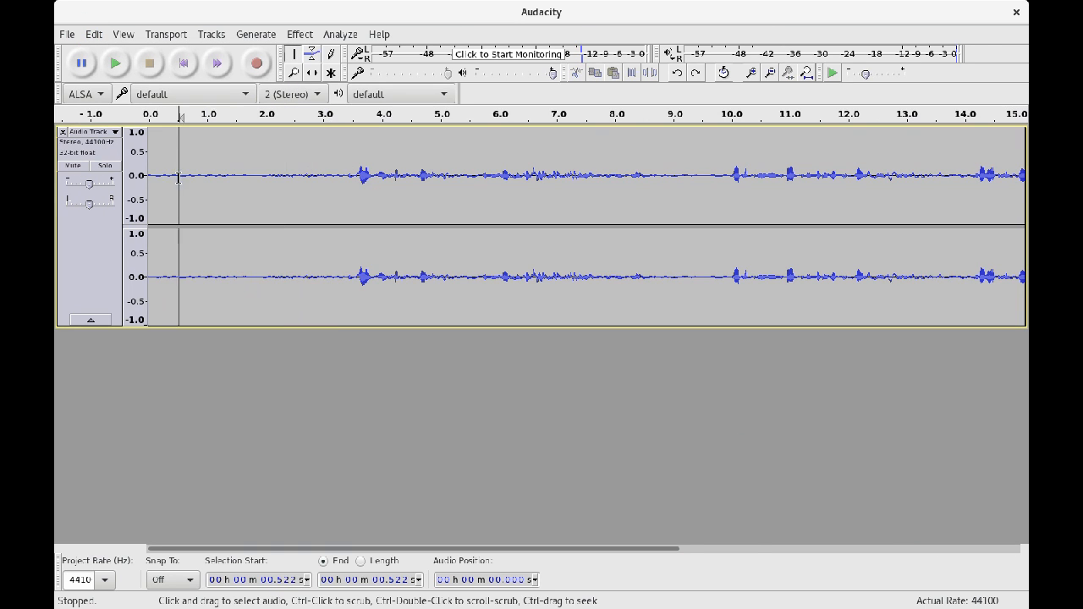
click(129, 214)
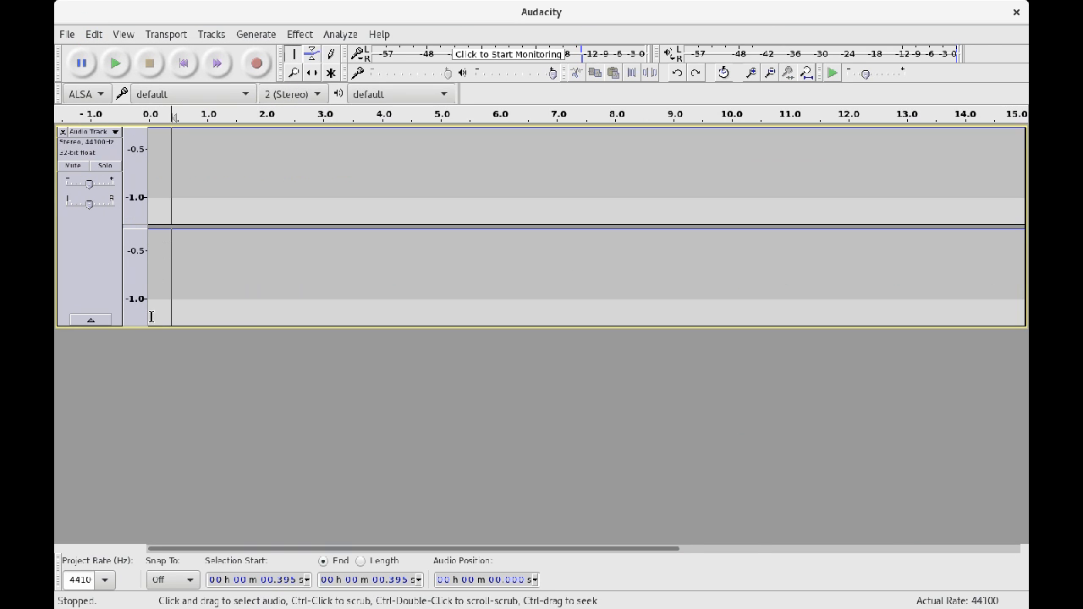
click(100, 273)
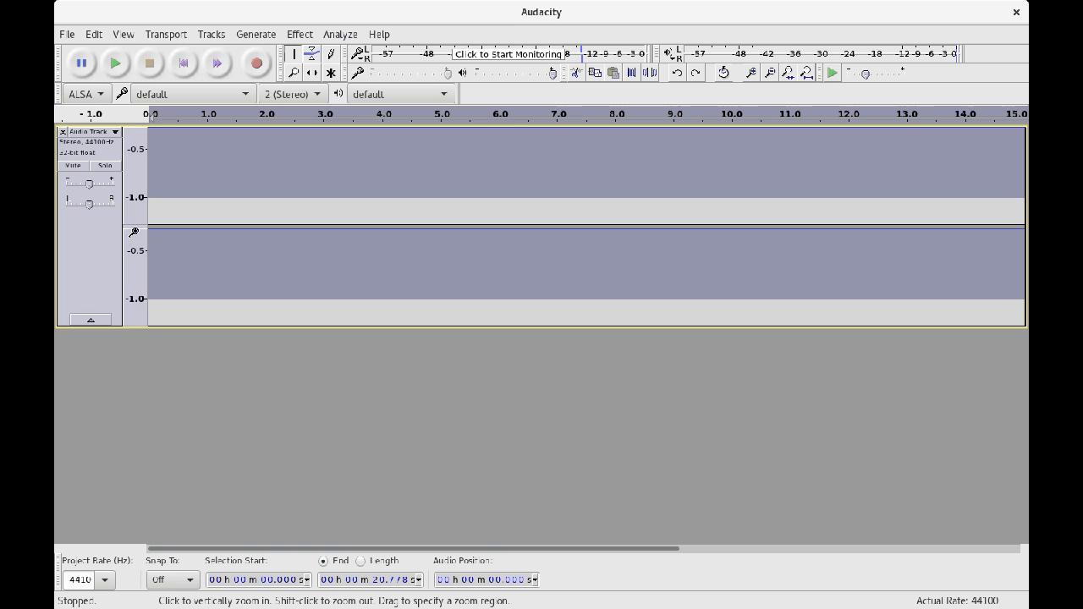
click(131, 249)
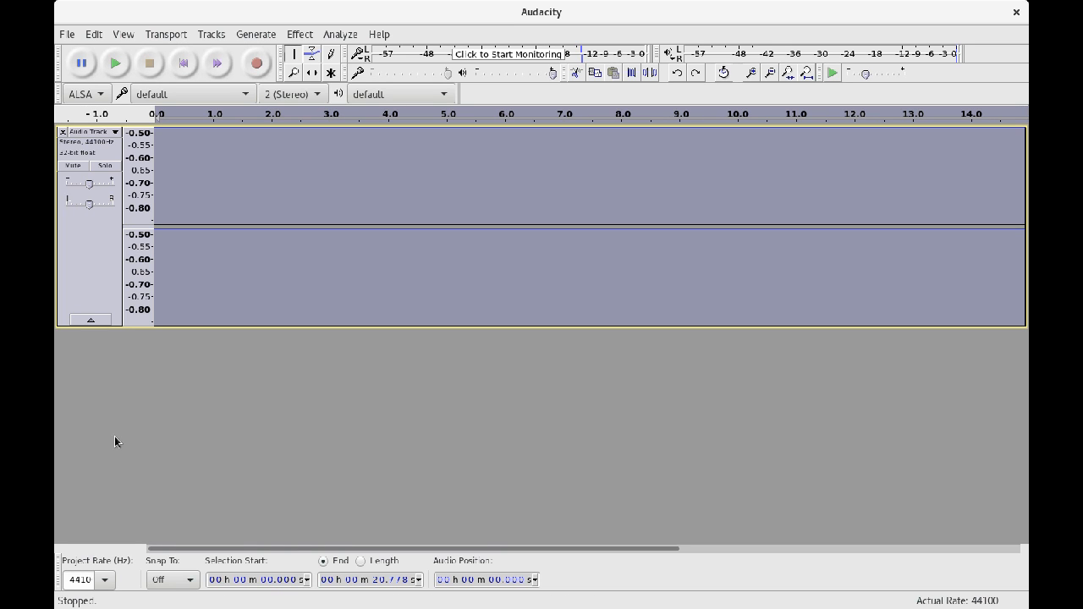
click(117, 68)
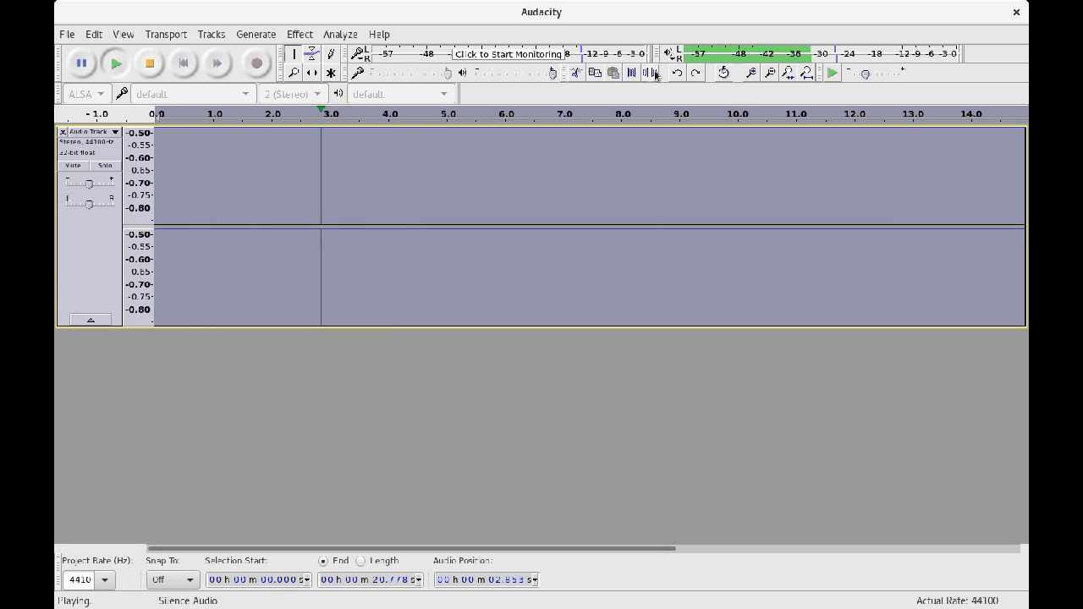
click(766, 75)
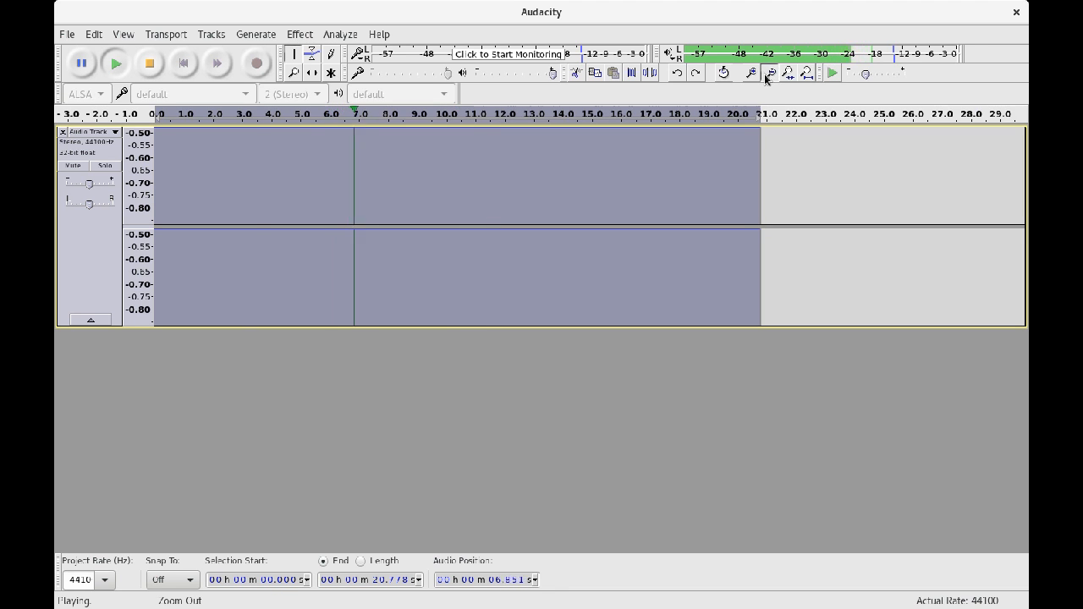
Fit the entire selected recording to the window width while it plays
click(768, 74)
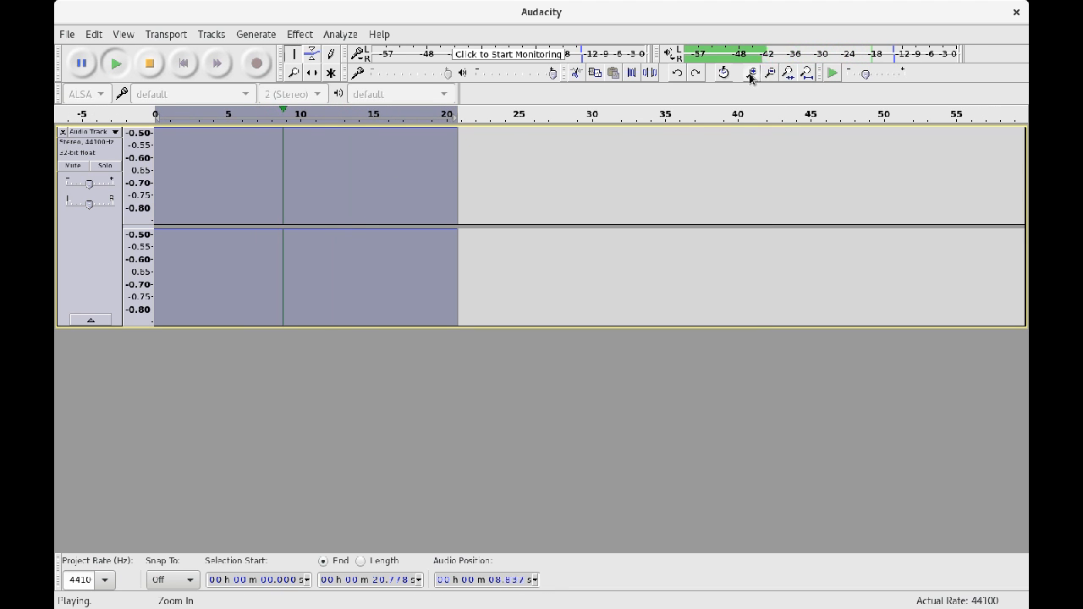
click(752, 74)
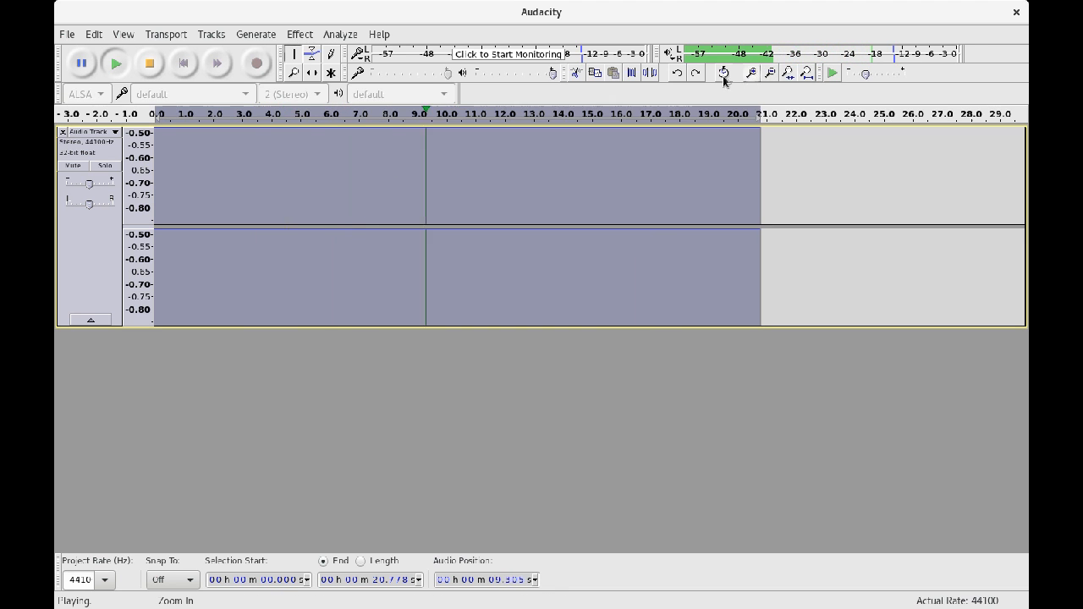
click(298, 74)
click(193, 214)
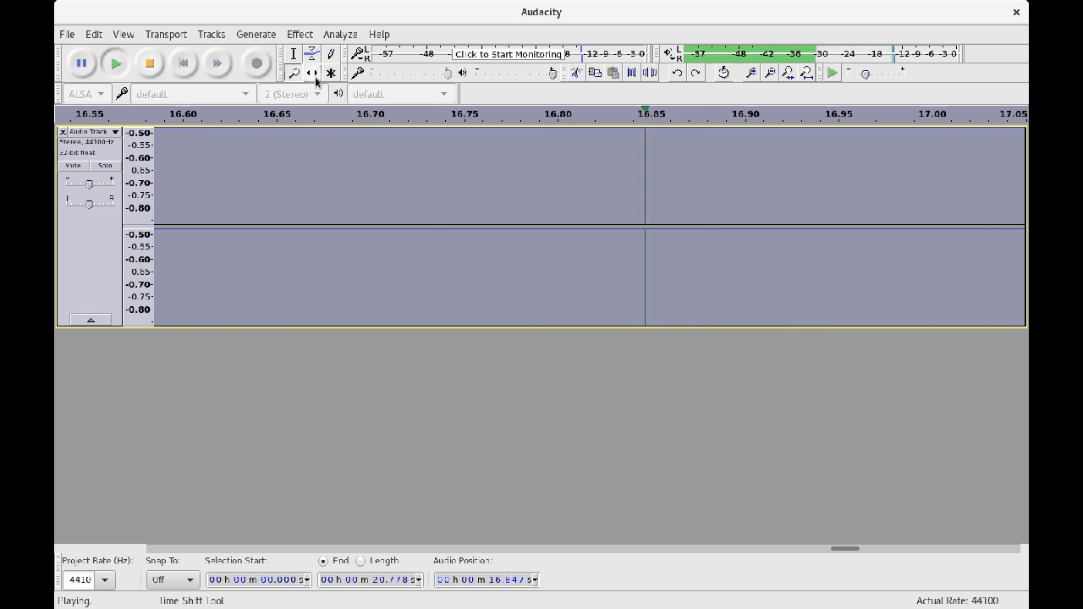
click(790, 76)
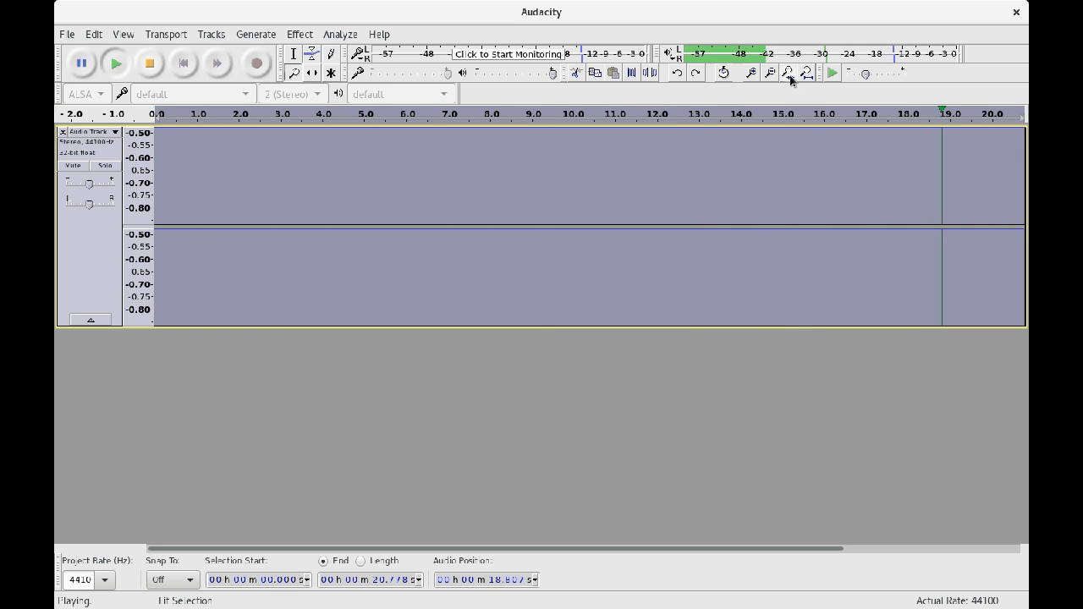
click(333, 75)
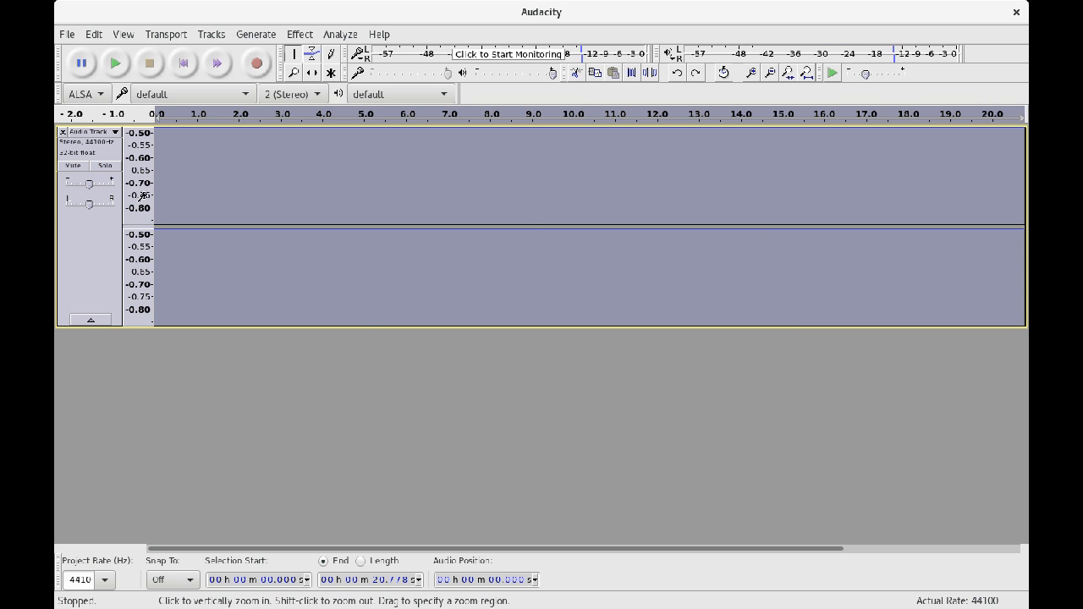
Zoom the track's amplitude scale out to the full -1.0 to 1.0 range to view both channels' waveforms
click(138, 146)
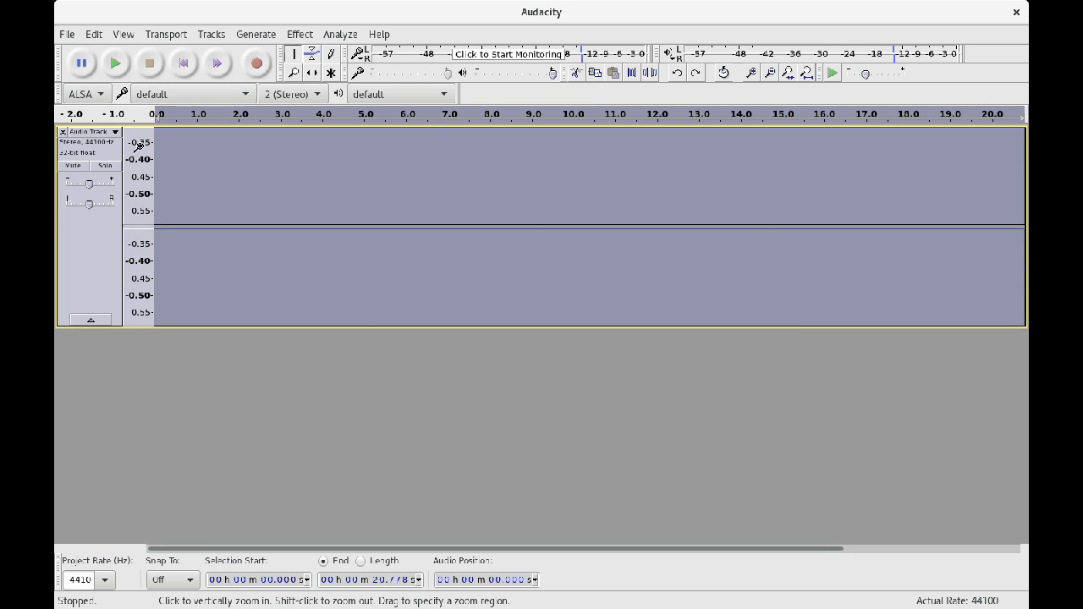
click(143, 167)
shift+click(142, 166)
shift+click(142, 166)
shift+click(140, 167)
shift+click(138, 167)
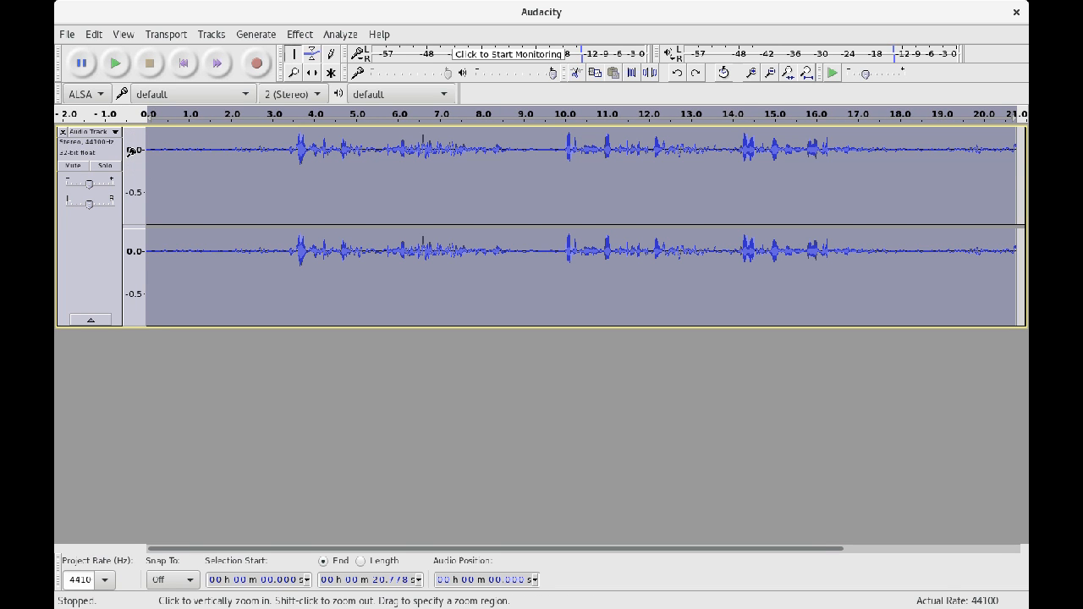
shift+click(131, 150)
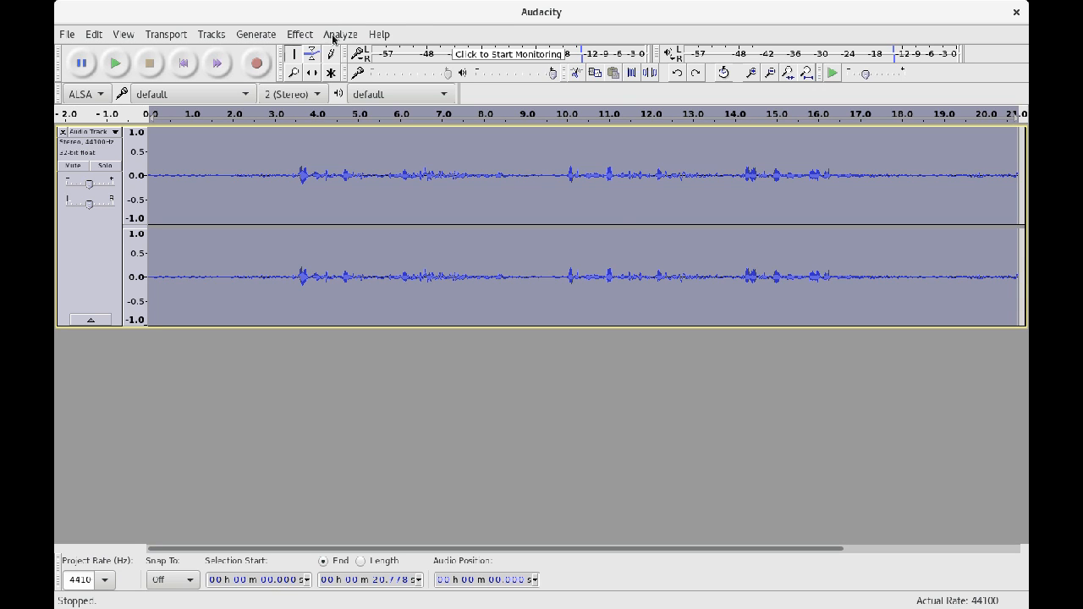
Try to apply the Repair effect to the whole selected track
click(325, 35)
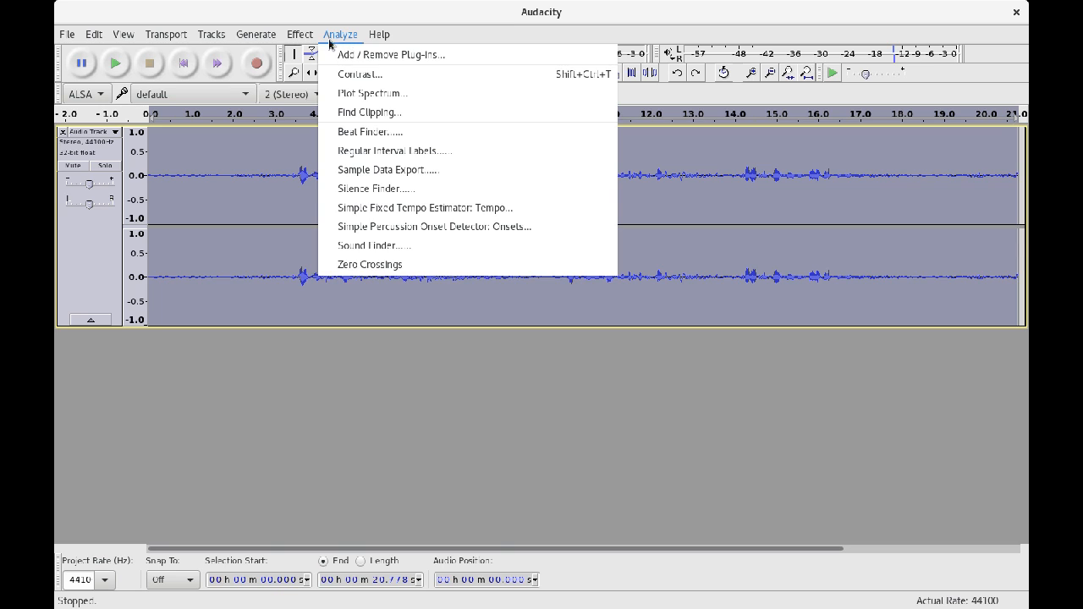
mouse_move(295, 44)
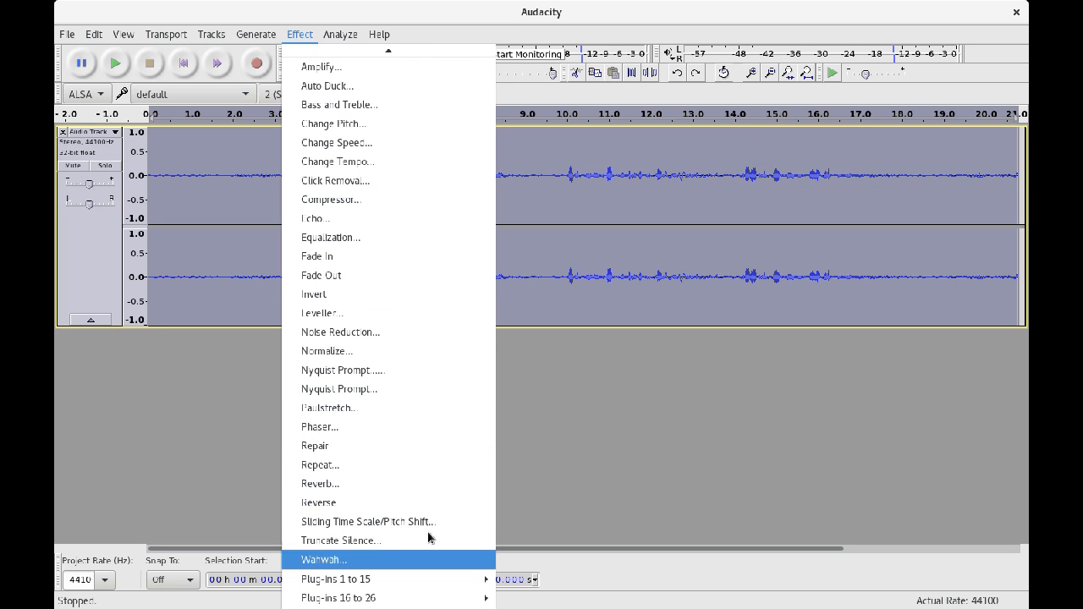
click(391, 450)
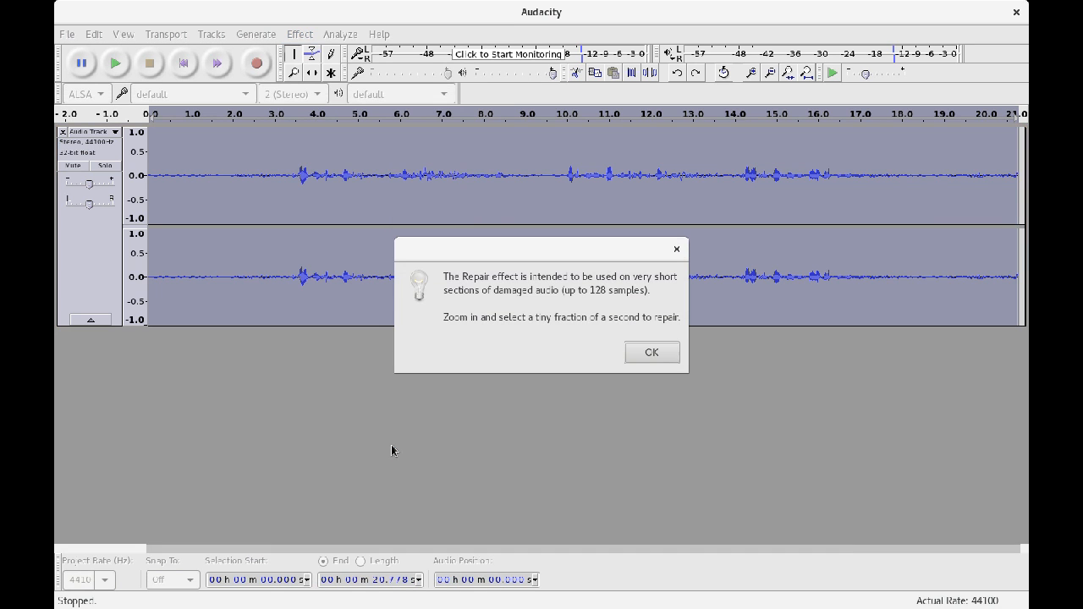
click(660, 352)
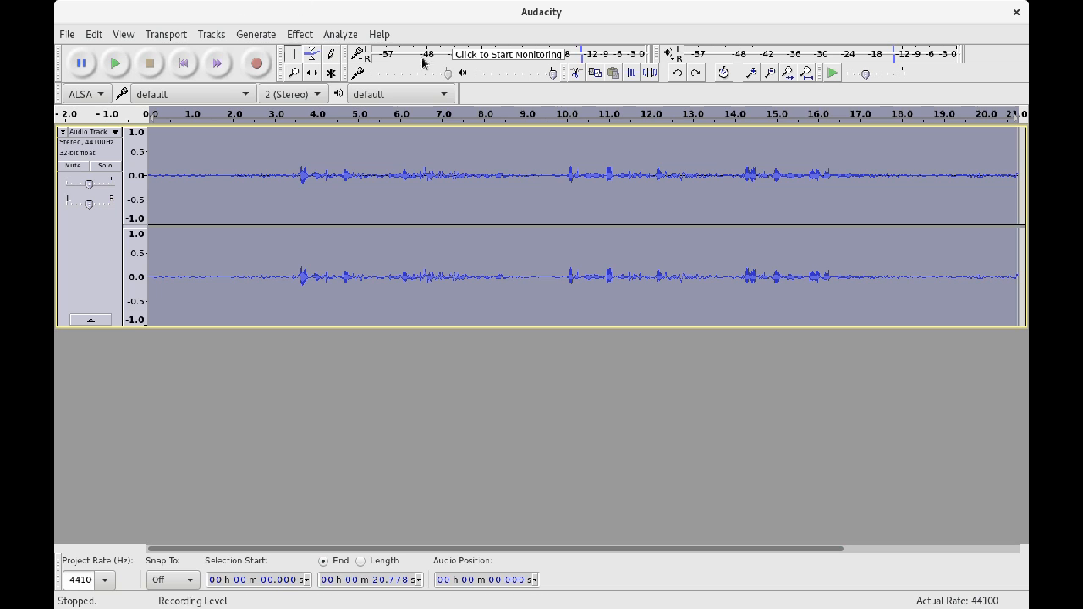
click(180, 33)
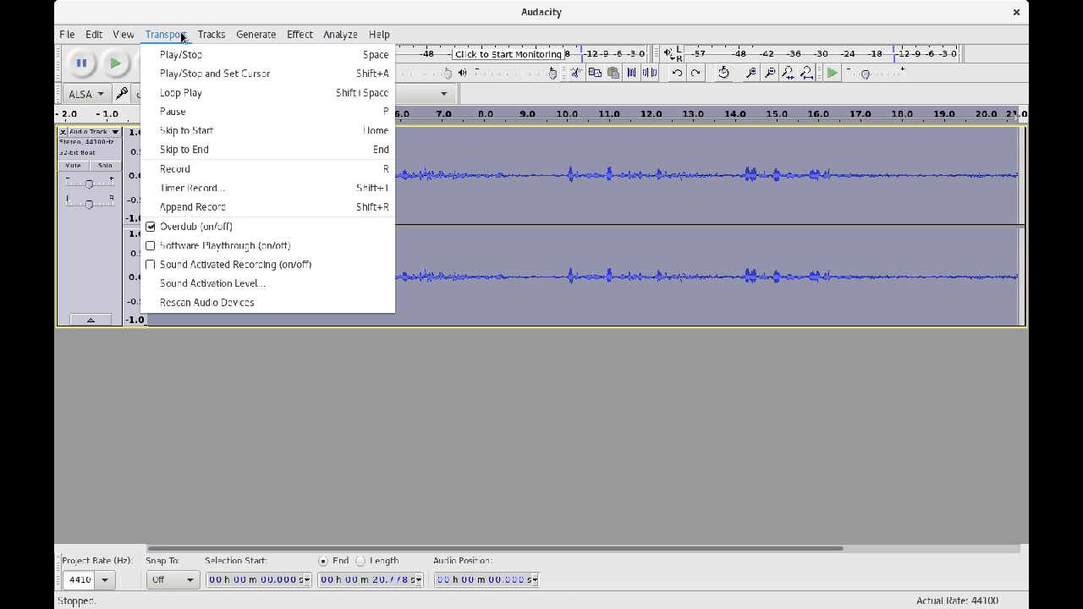
mouse_move(380, 34)
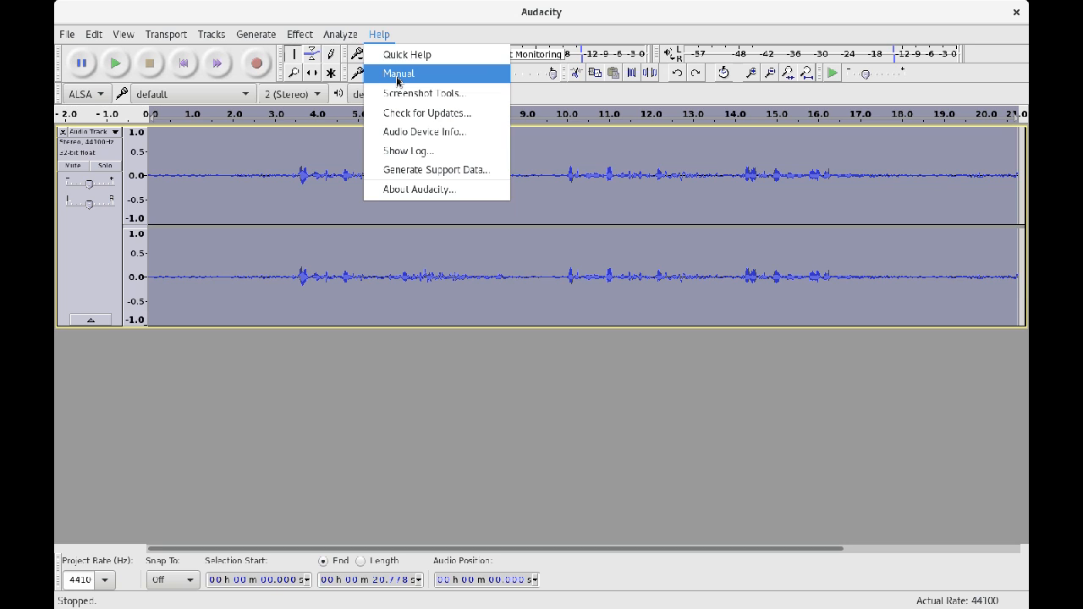
mouse_move(178, 32)
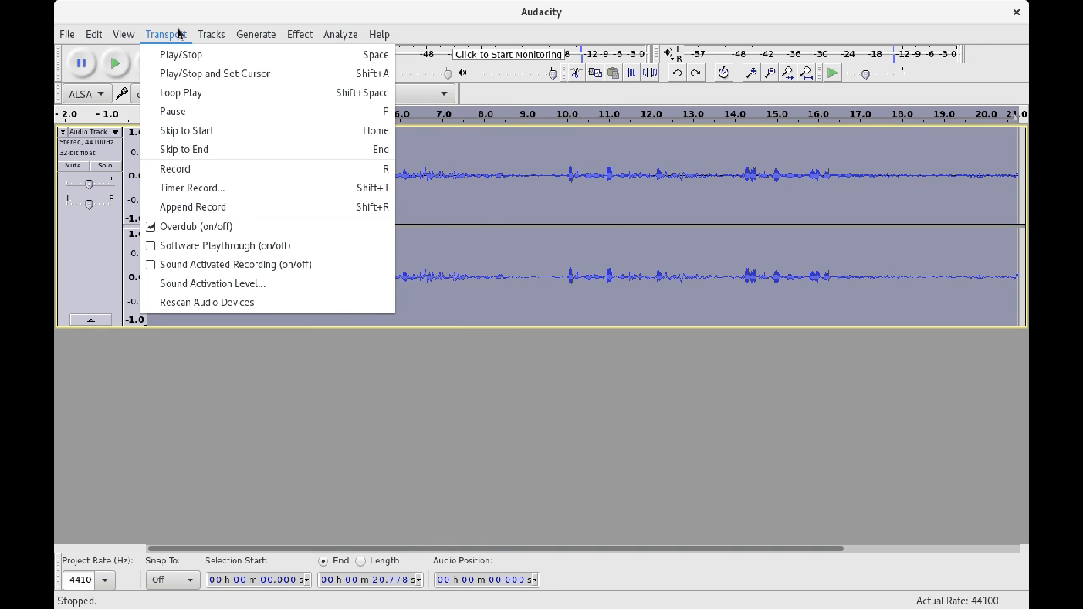
mouse_move(111, 38)
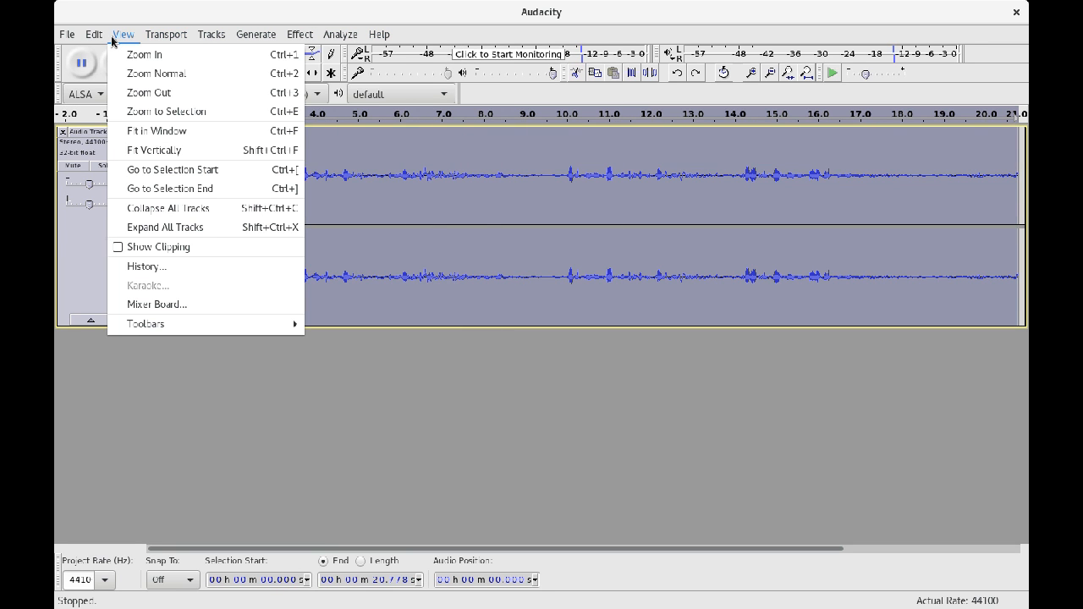
click(154, 37)
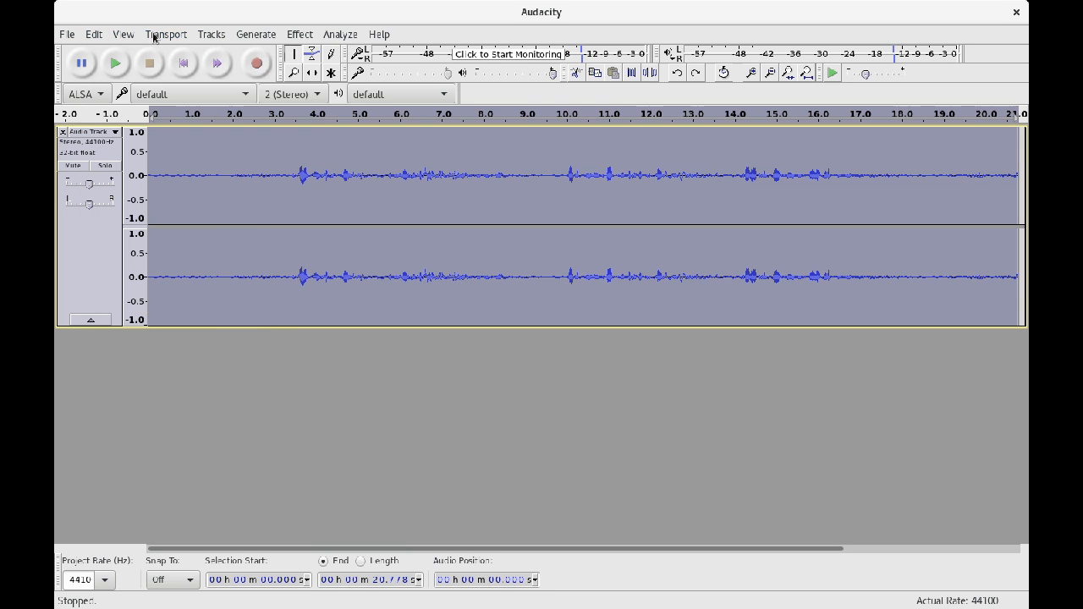
click(153, 35)
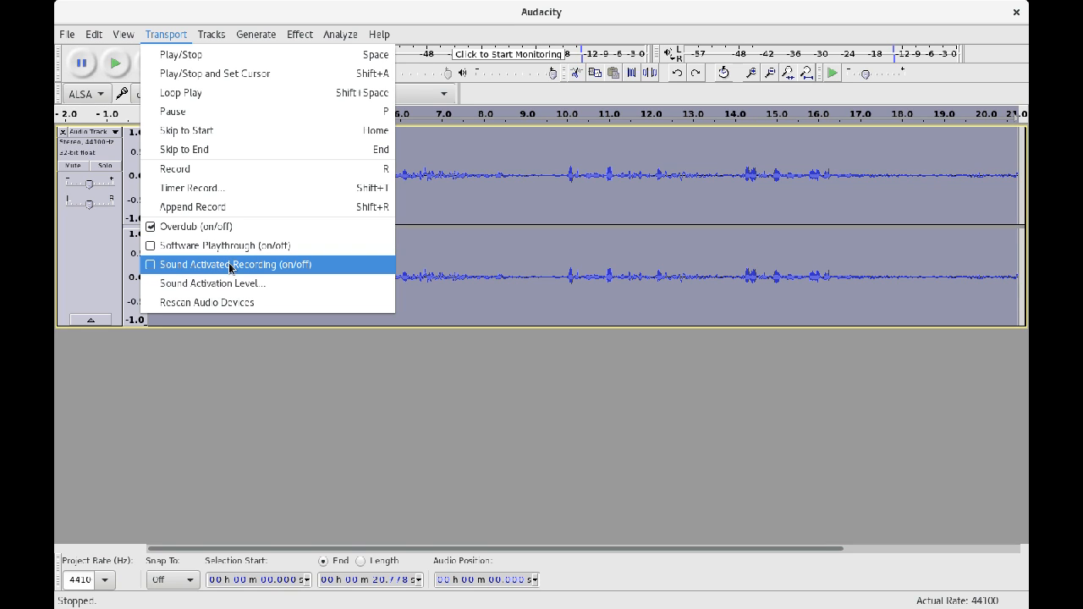
click(317, 394)
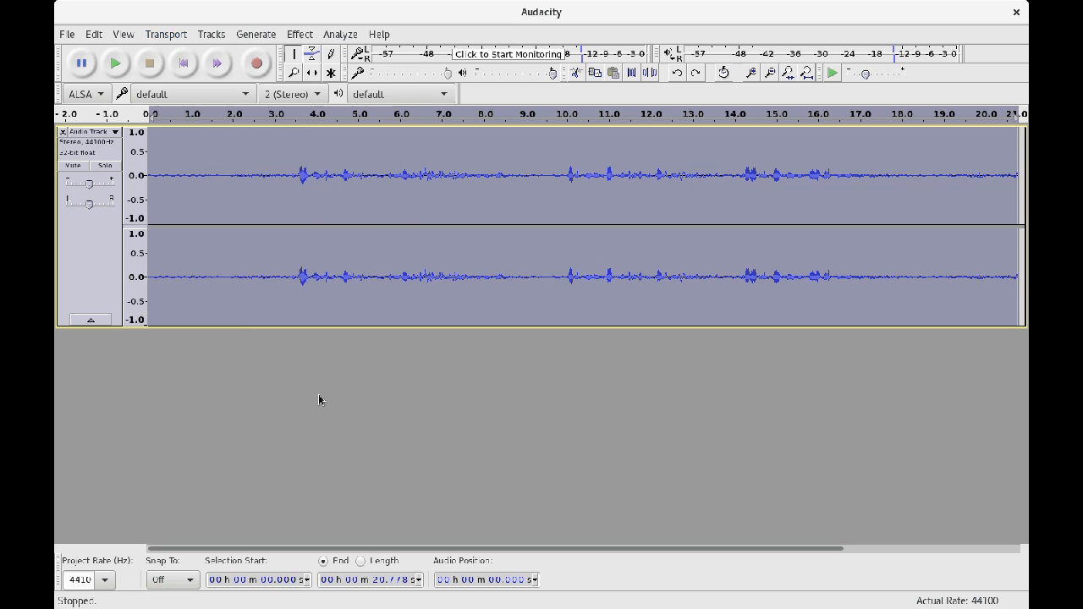
Clear the whole-track selection by placing the cursor at about 1.455 s in the audio track
click(209, 185)
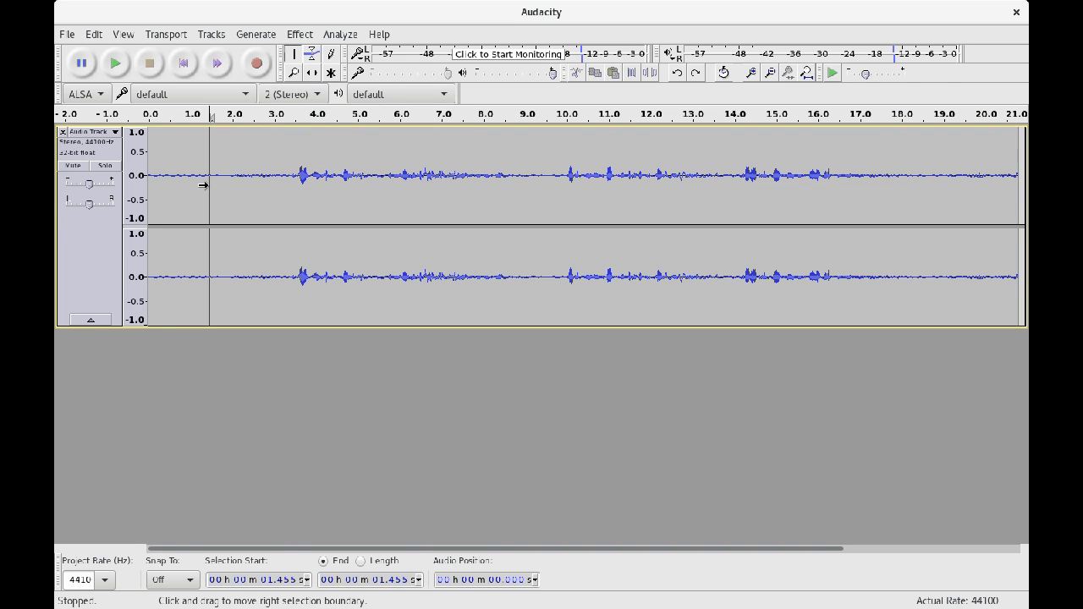
click(252, 37)
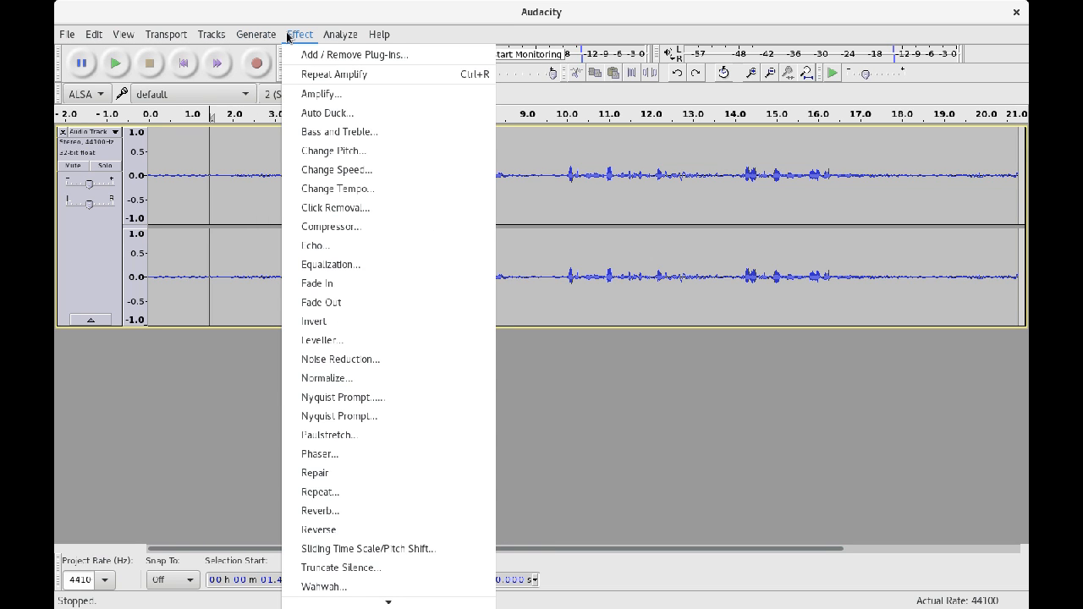
click(287, 36)
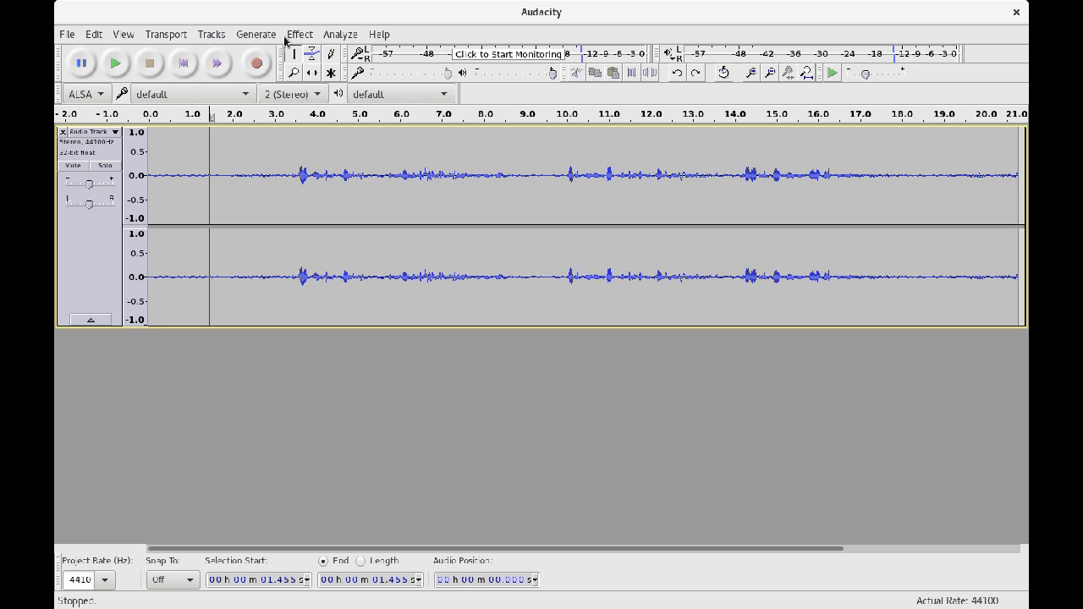
click(380, 34)
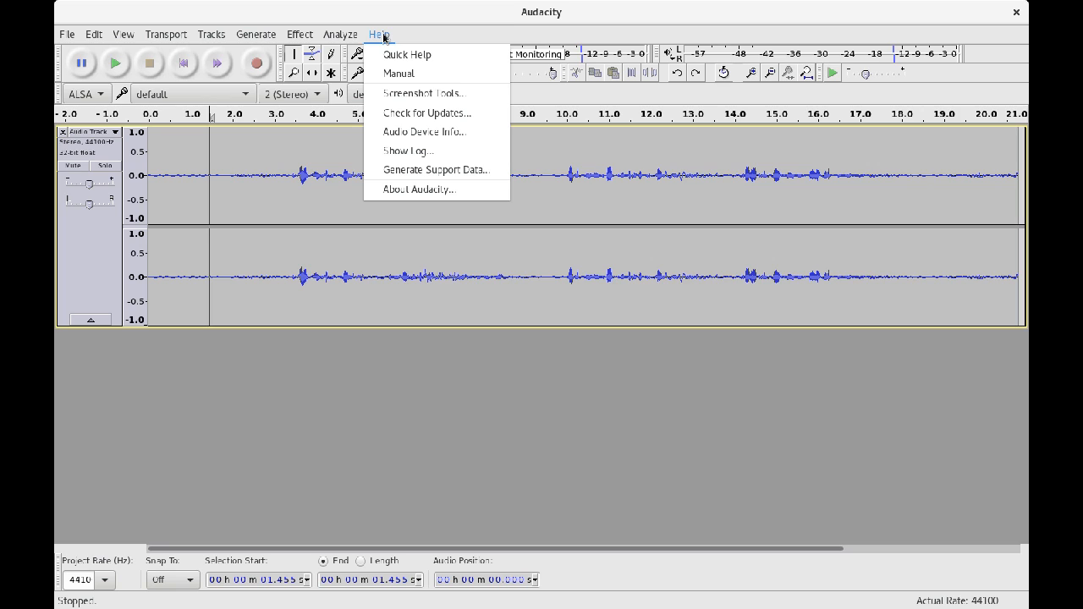